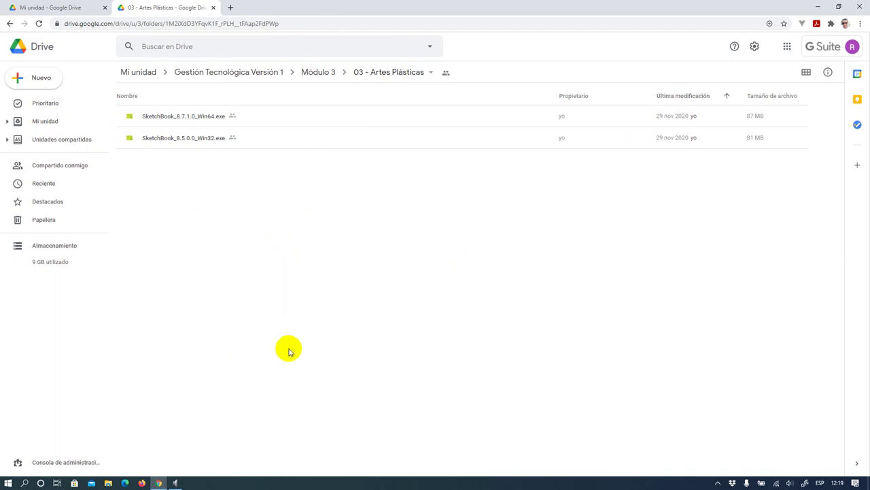
left_click(717, 483)
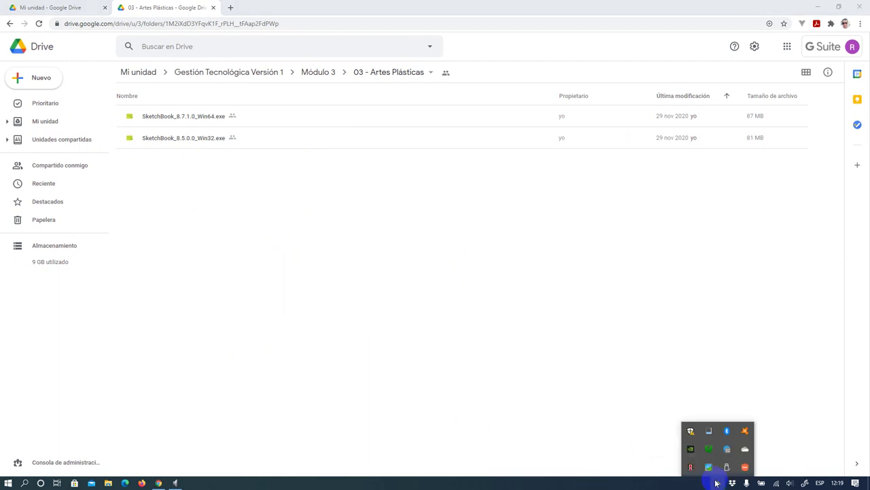
left_click(445, 354)
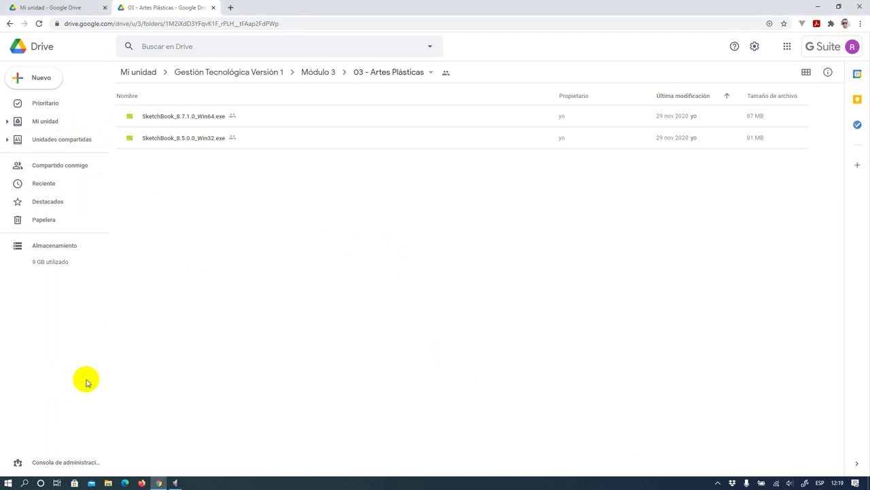
- Check the system type in the properties of Este equipo in File Explorer, and return to the Drive folder in Chrome
left_click(110, 483)
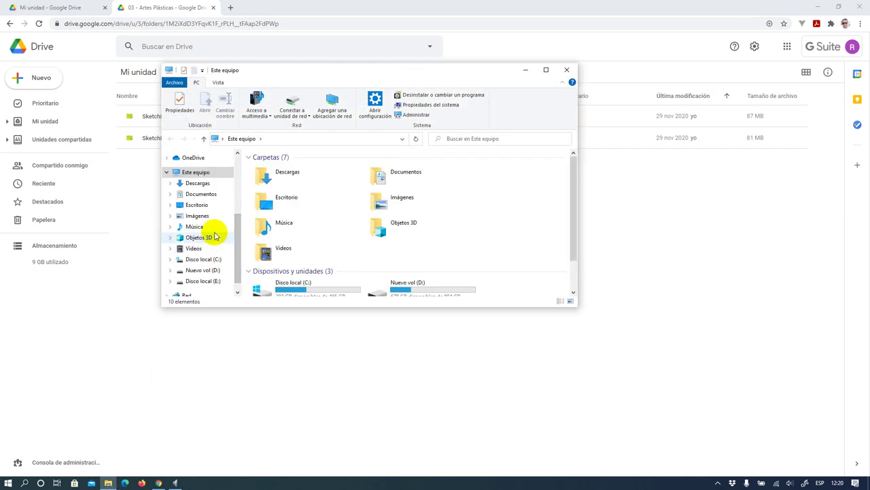
scroll(558, 239, "down", 2)
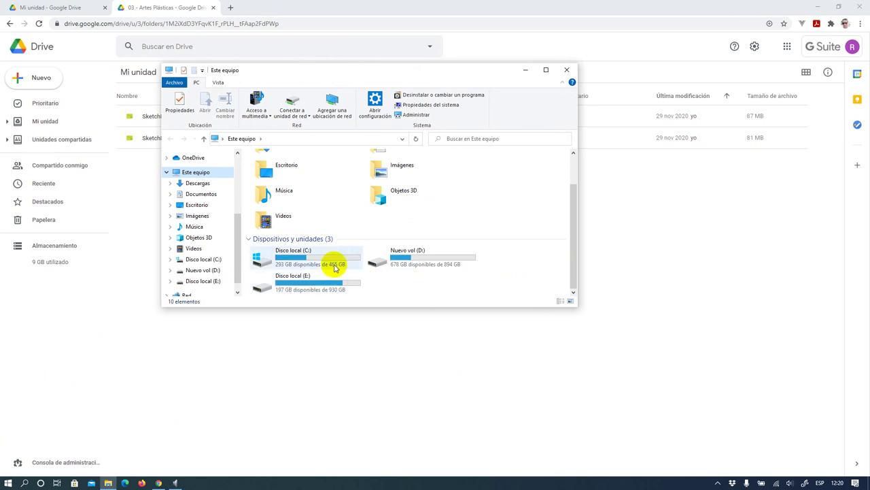
right_click(485, 293)
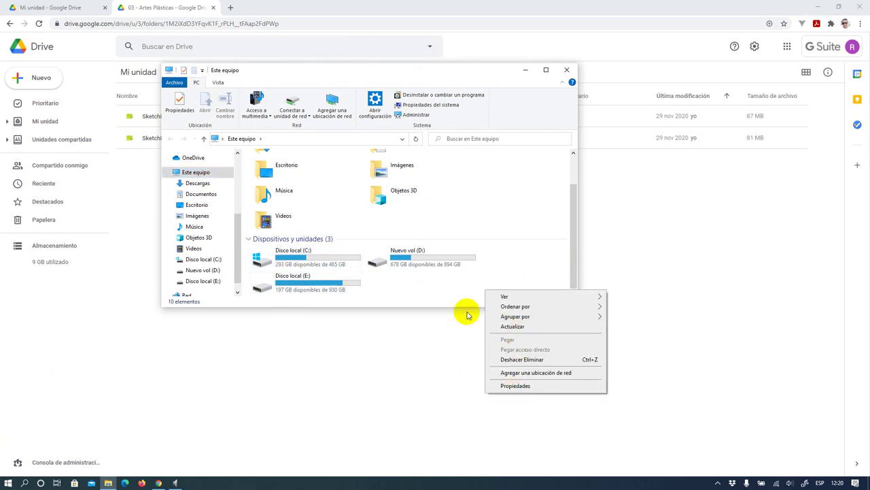
left_click(542, 386)
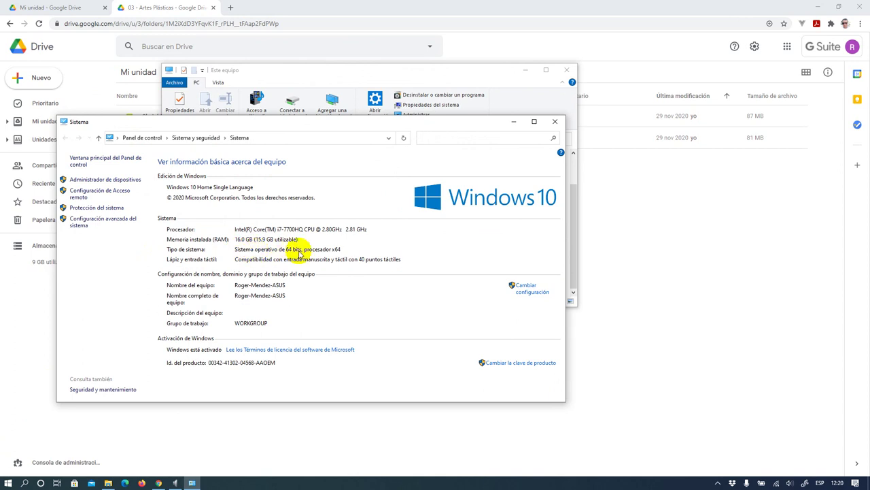
left_click(552, 123)
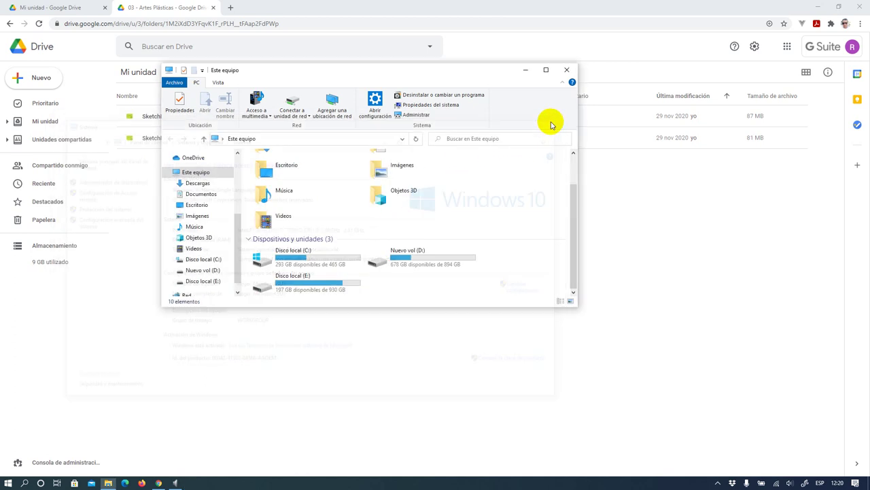
left_click(156, 8)
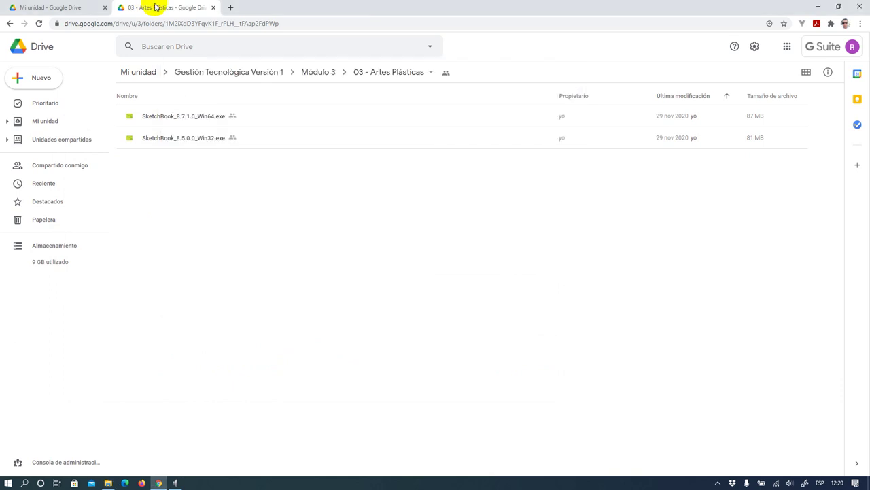
left_click(185, 117)
left_click(182, 140)
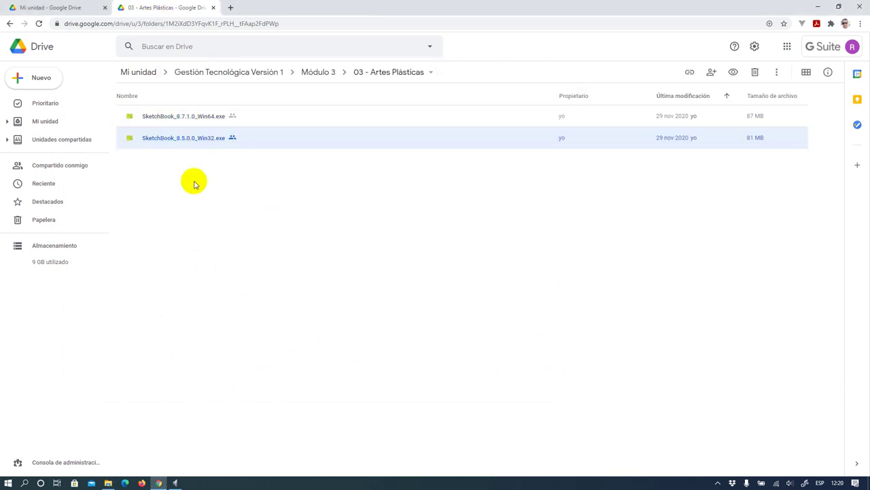
right_click(180, 144)
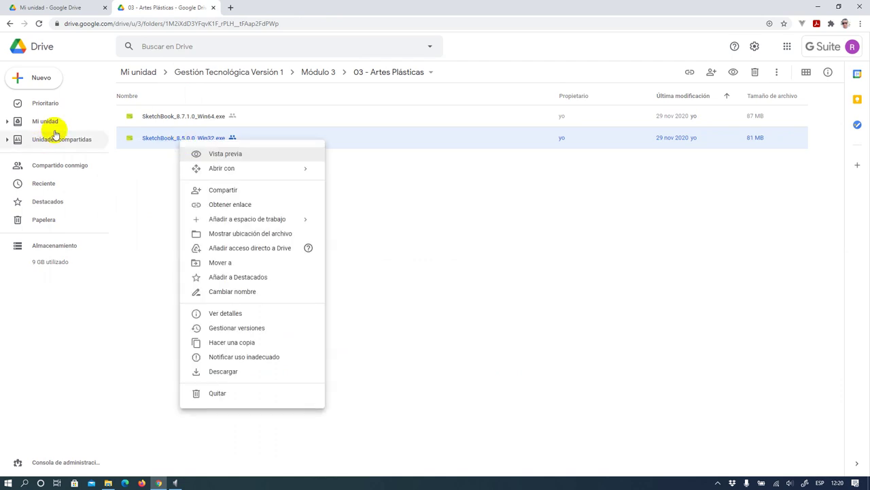
left_click(156, 117)
right_click(162, 122)
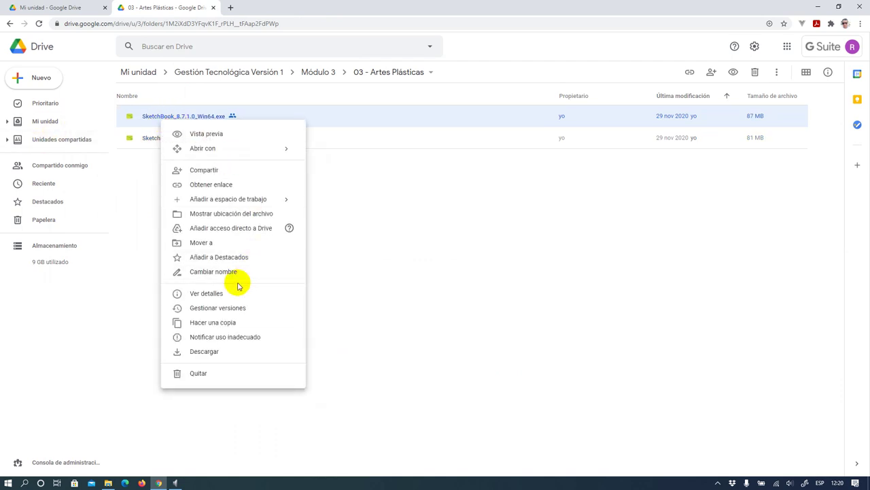
left_click(565, 353)
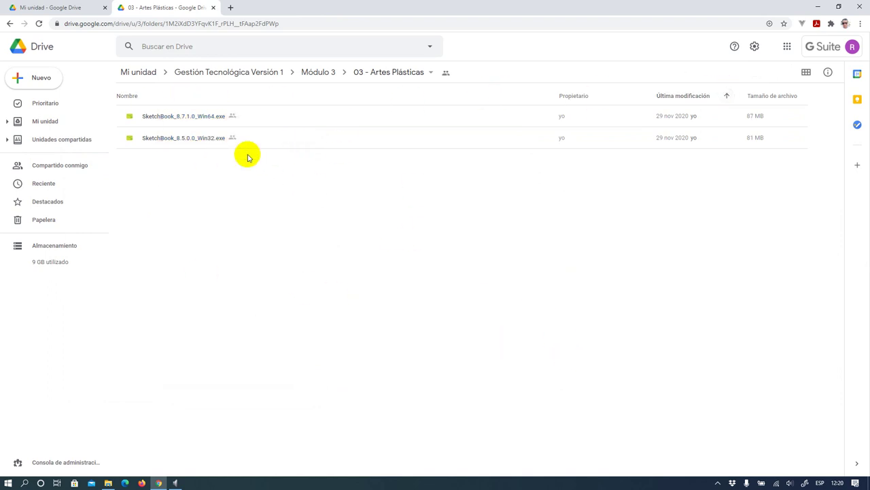
- Download the 64-bit installer SketchBook_8.7.1.0_Win64.exe from the 03 - Artes Plásticas folder
right_click(206, 119)
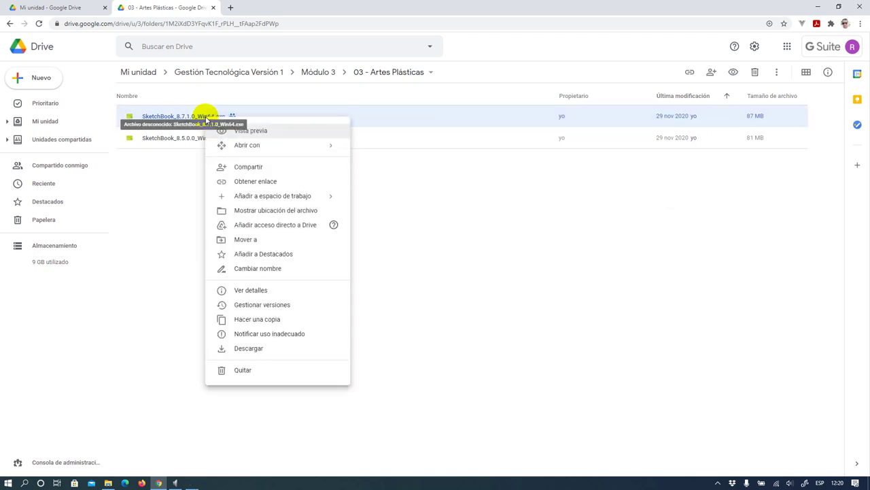
key("super+plus")
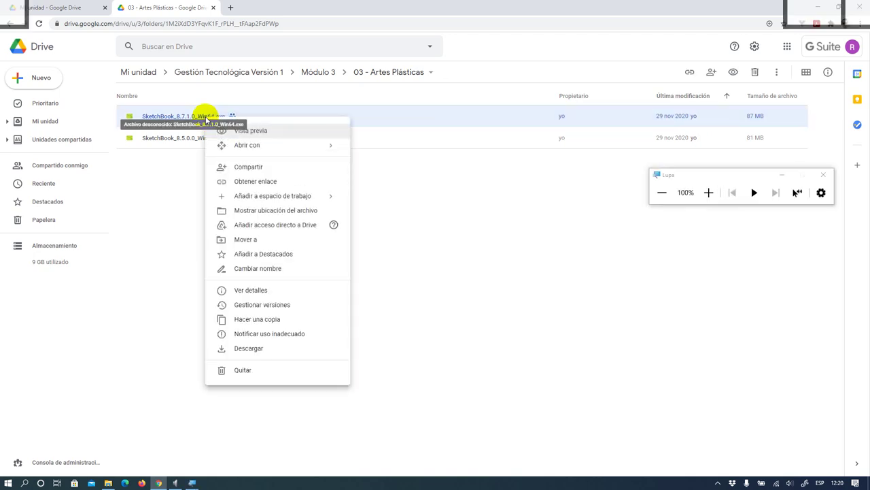
left_click(781, 175)
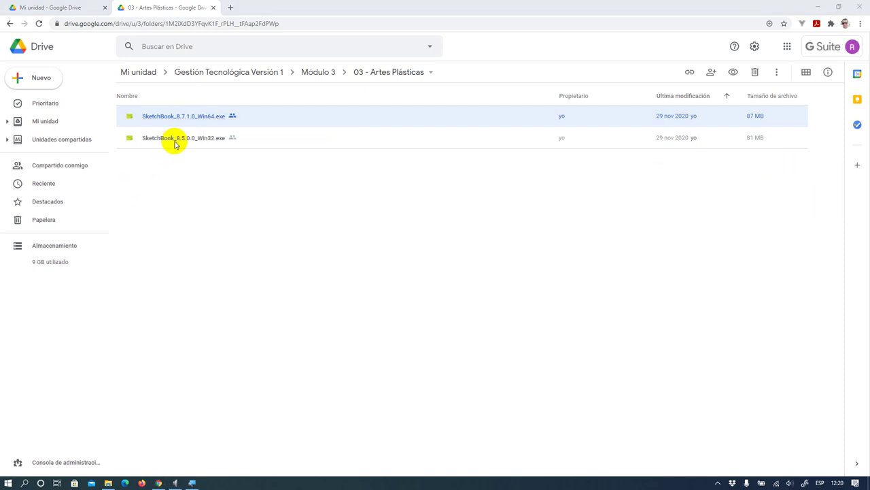
key("super+plus")
key("super+plus")
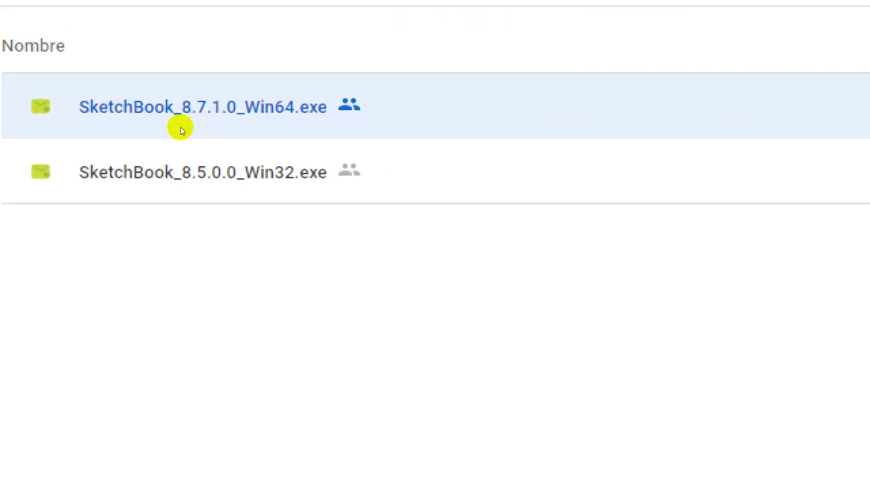
right_click(179, 114)
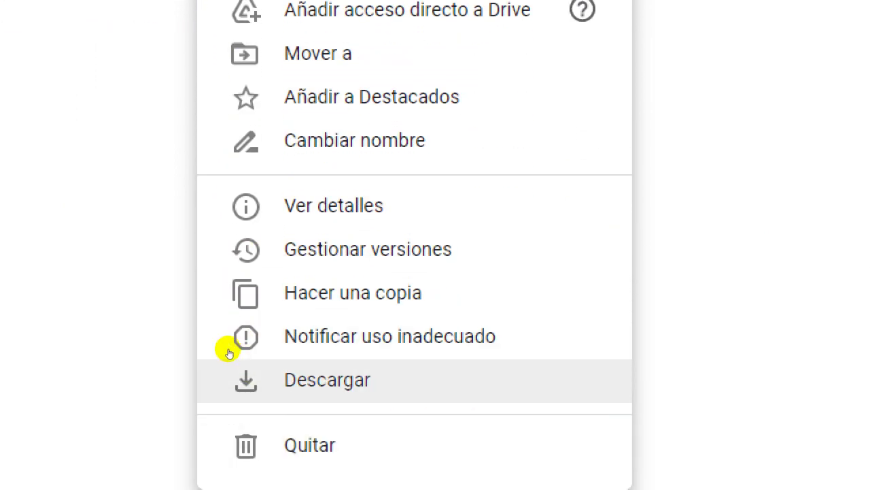
left_click(229, 354)
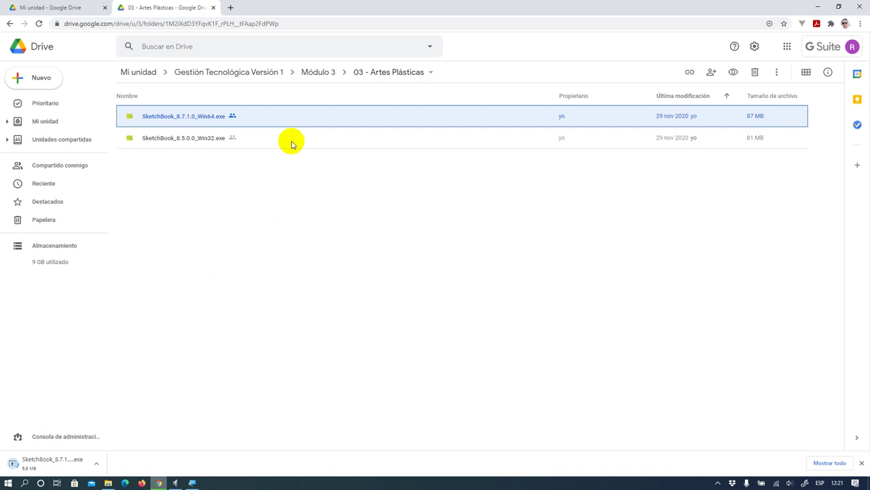
left_click(852, 51)
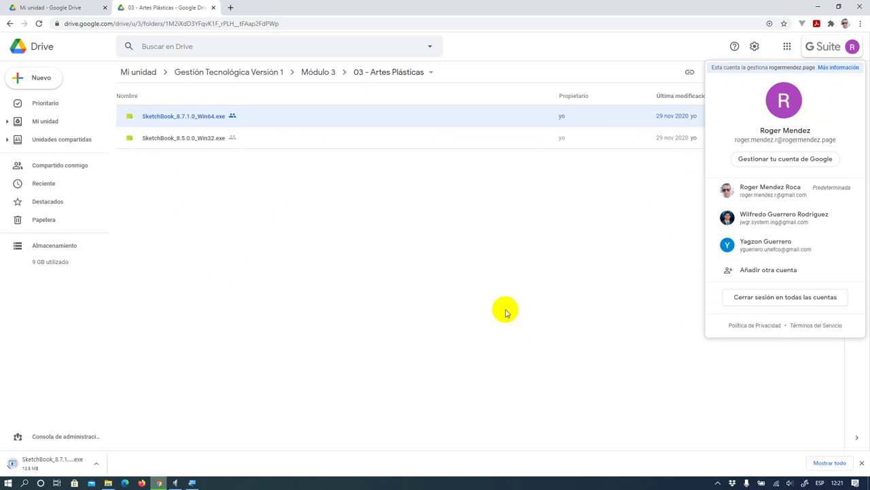
left_click(486, 304)
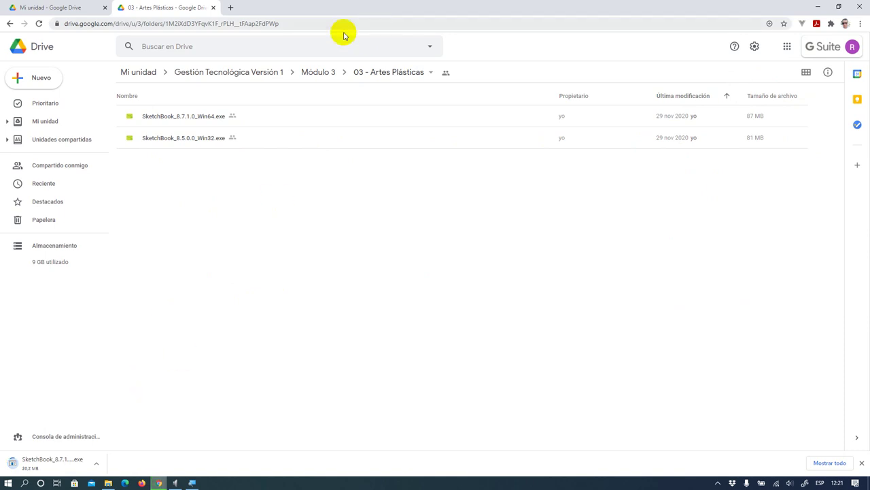
- Copy the web address of the 03 - Artes Plásticas folder and open it in Firefox
left_click(318, 24)
key("ctrl+c")
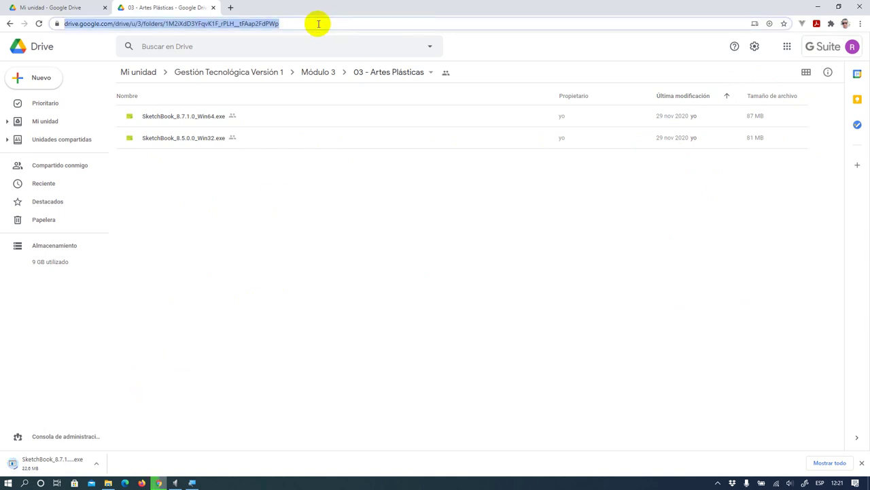
left_click(142, 481)
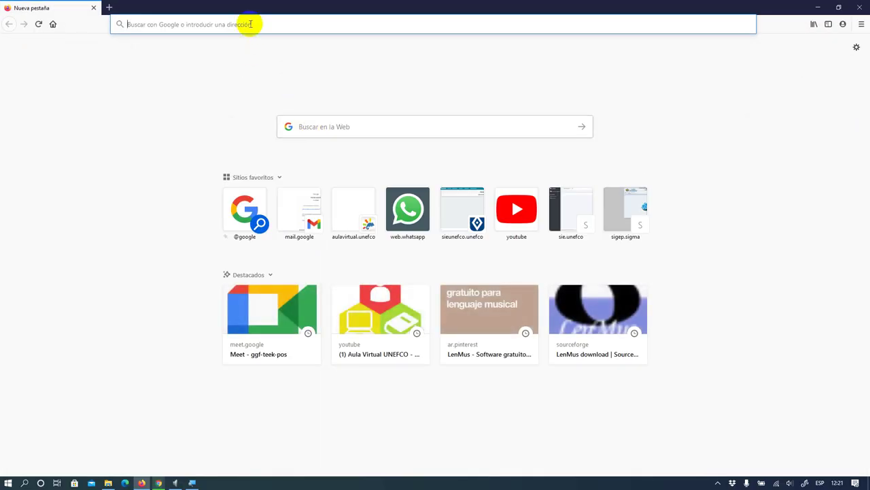
key("ctrl+v")
key("Return")
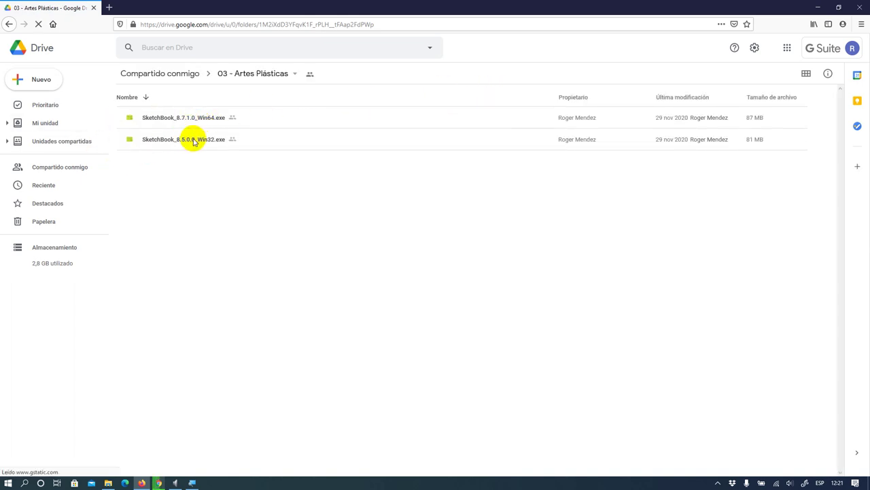
- Download the 32-bit installer SketchBook_8.5.0.0_Win32.exe from the shared folder and save the file
left_click(194, 140)
right_click(194, 140)
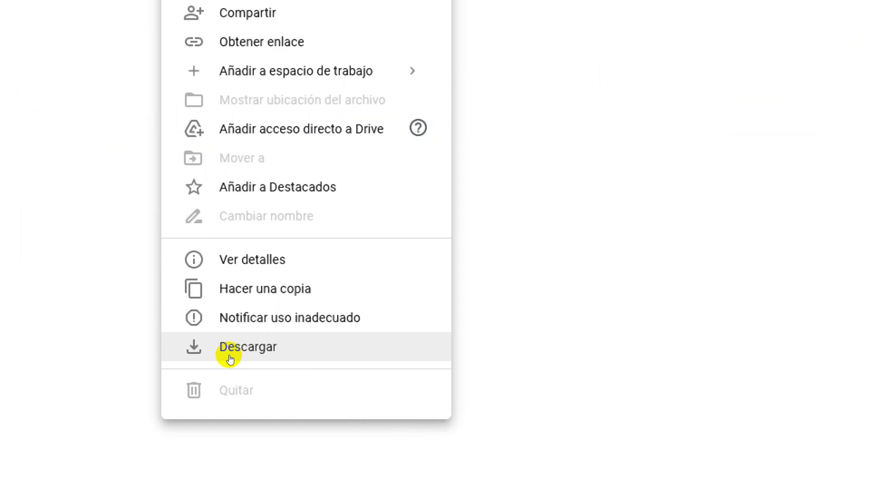
left_click(229, 354)
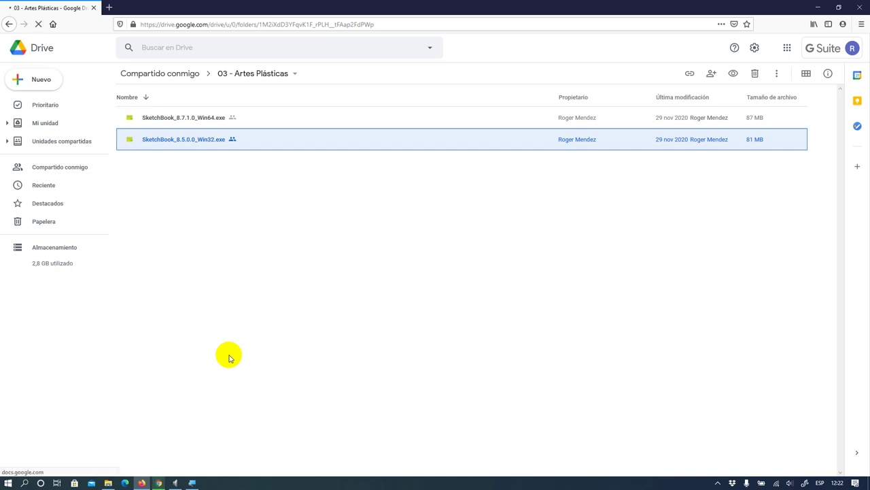
key("super")
key("super")
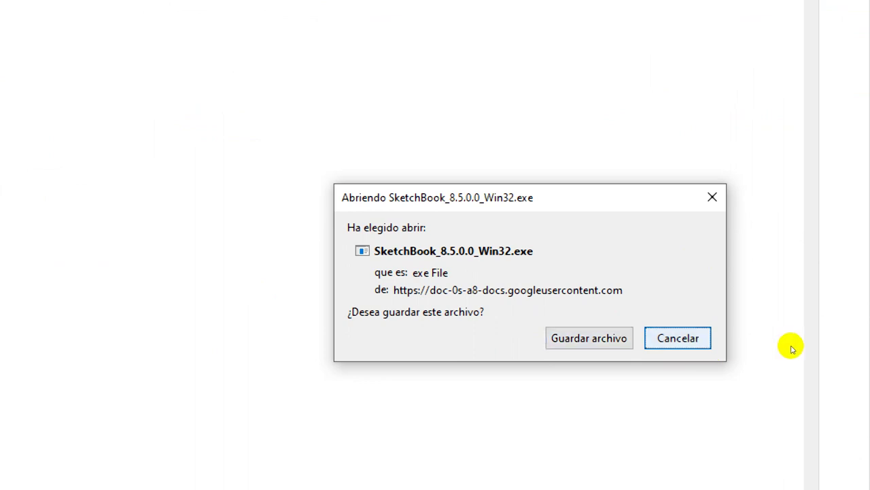
left_click(710, 345)
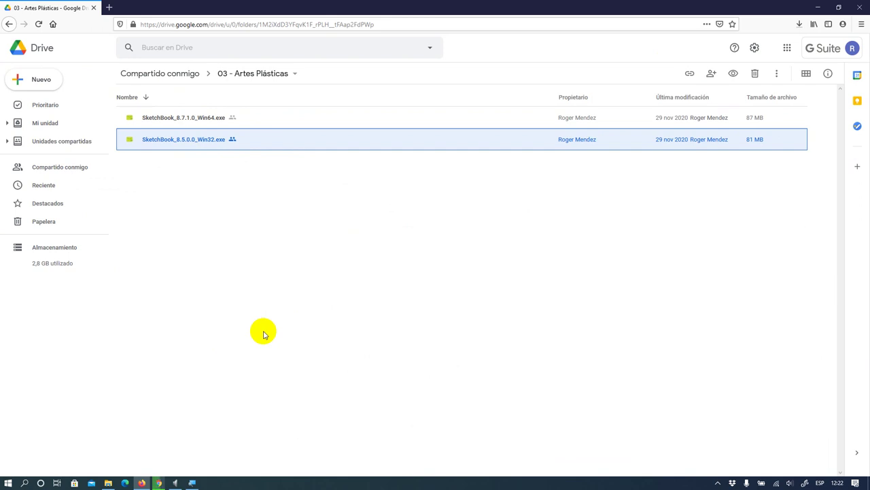
- Check the progress of the SketchBook downloads in Chrome and Firefox
left_click(158, 481)
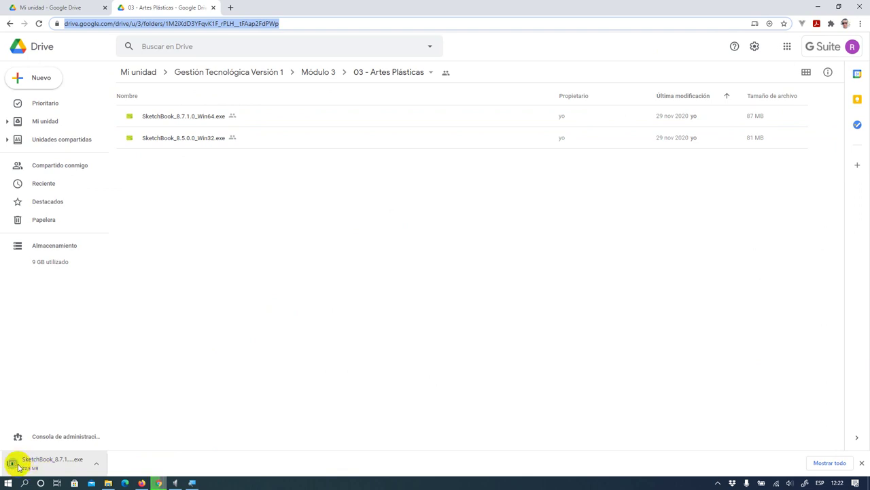
left_click(141, 483)
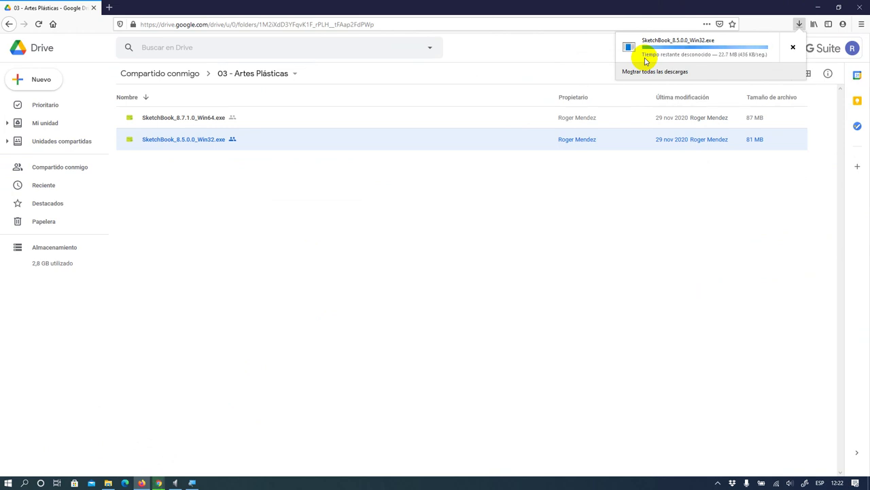
left_click(313, 208)
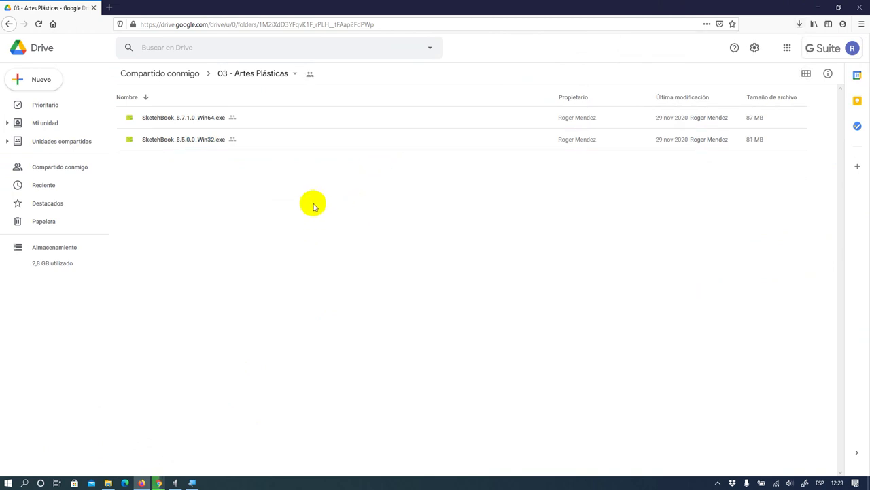
- Switch to Chrome, run the downloaded 64-bit SketchBook installer and move its wizard window aside
left_click(159, 483)
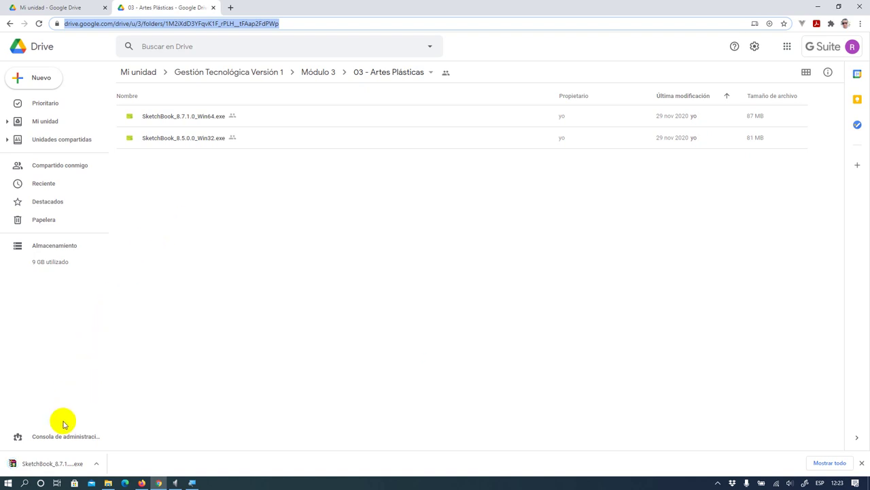
left_click(58, 467)
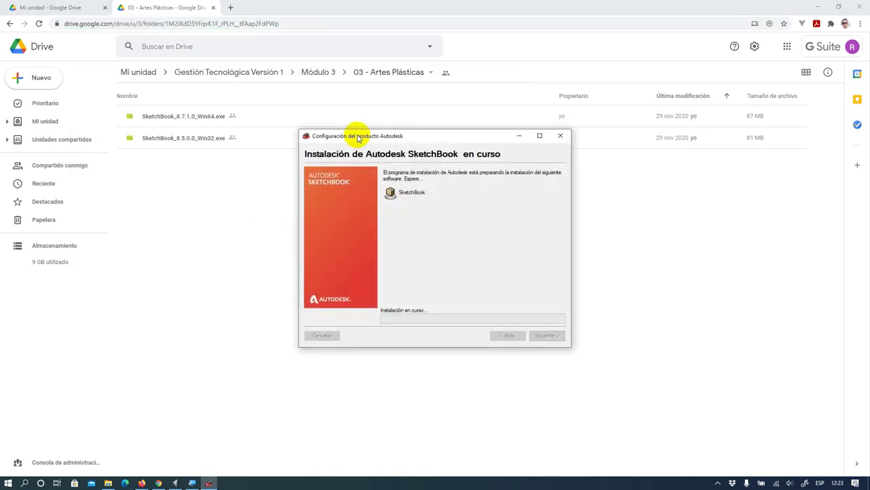
left_click_drag(358, 138, 250, 118)
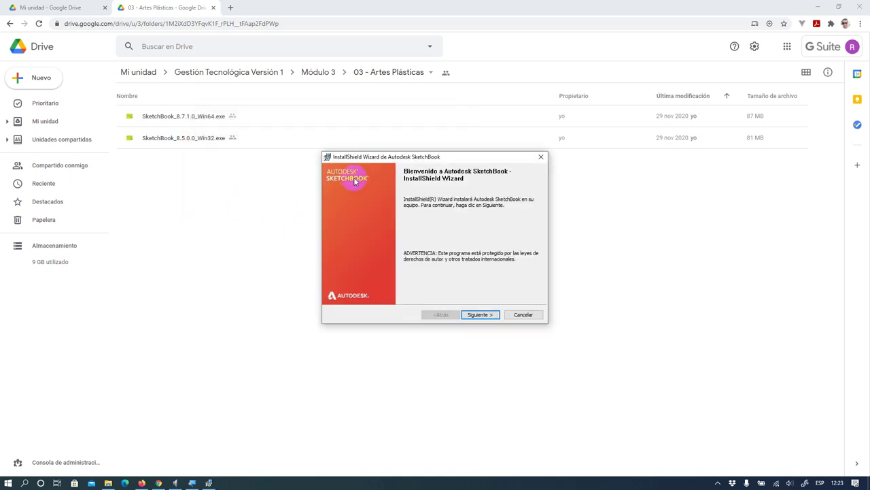
left_click_drag(342, 156, 160, 138)
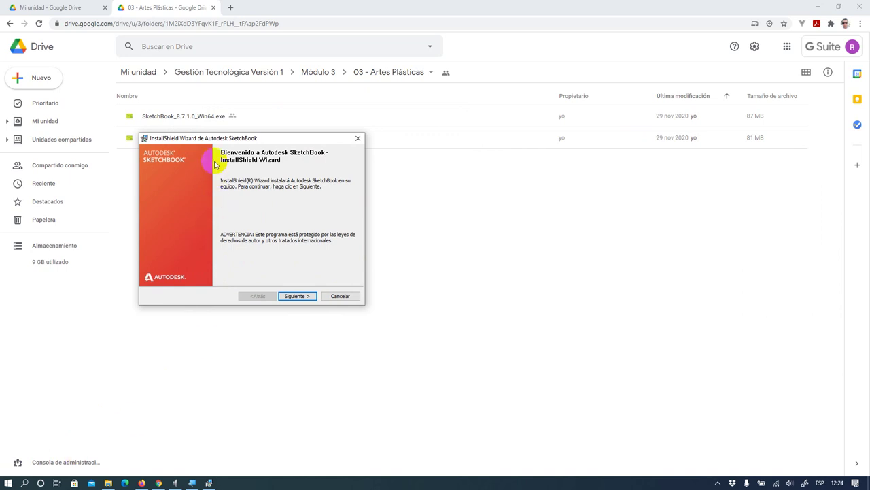
- Cancel the Autodesk SketchBook installation and close the installer's remaining windows
left_click(341, 296)
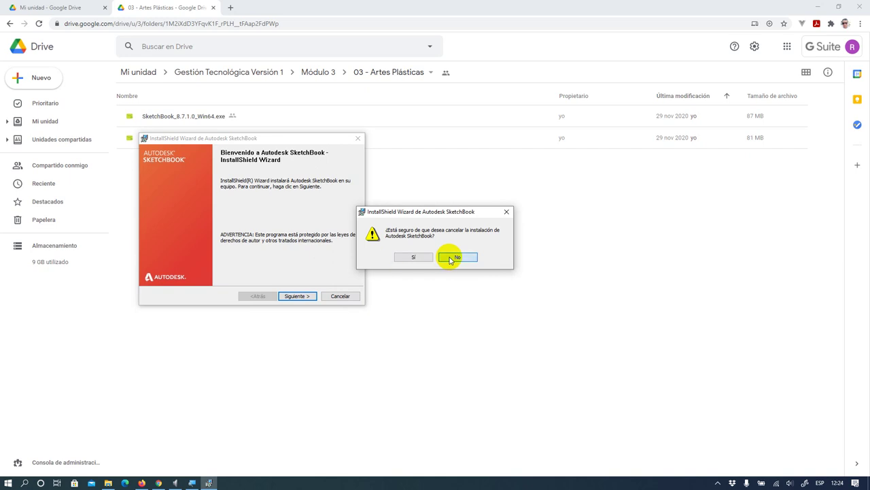
left_click(449, 258)
left_click(340, 295)
left_click(410, 257)
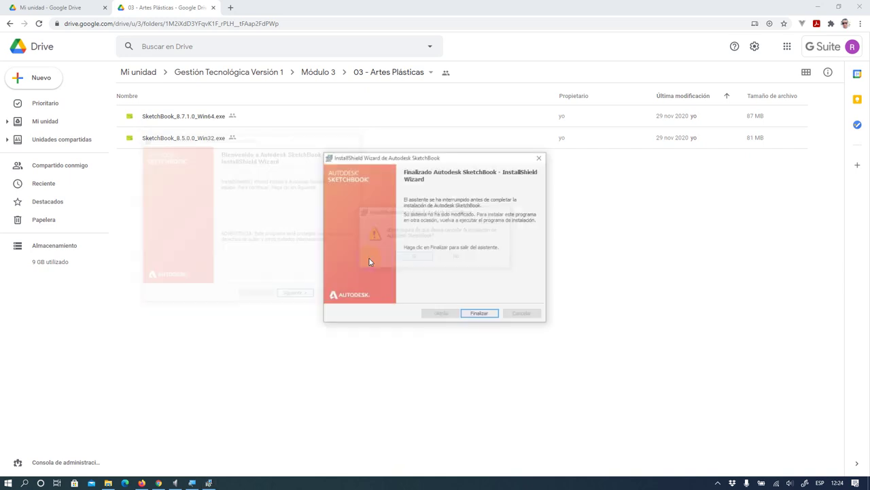
left_click(494, 313)
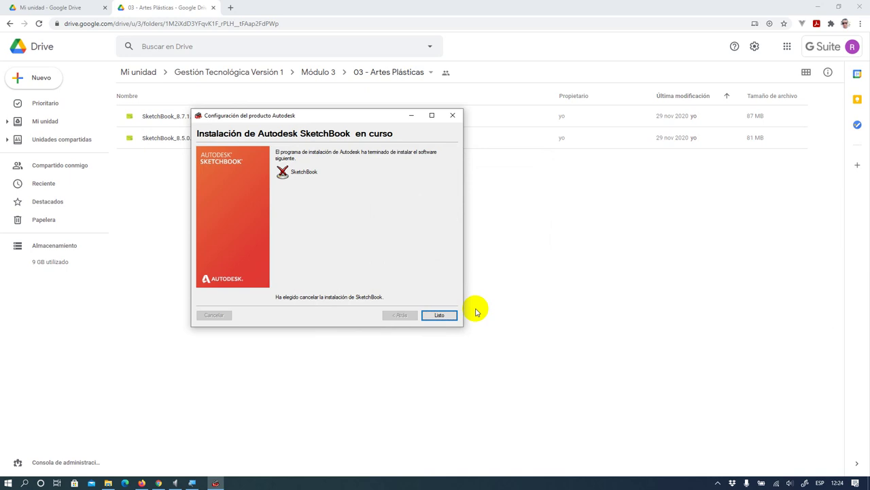
left_click(441, 315)
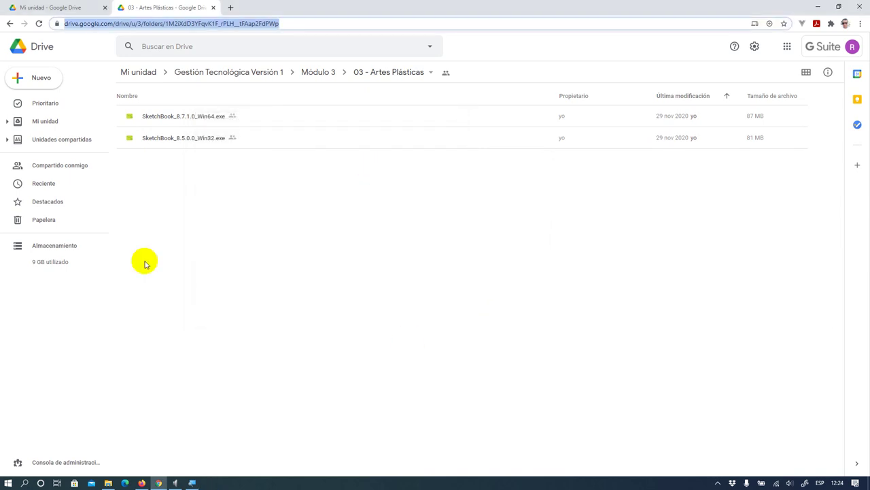
- Open the Downloads folder on Disco local (E:) and select SketchBook_8.7.1.0_Win64.exe
left_click(108, 483)
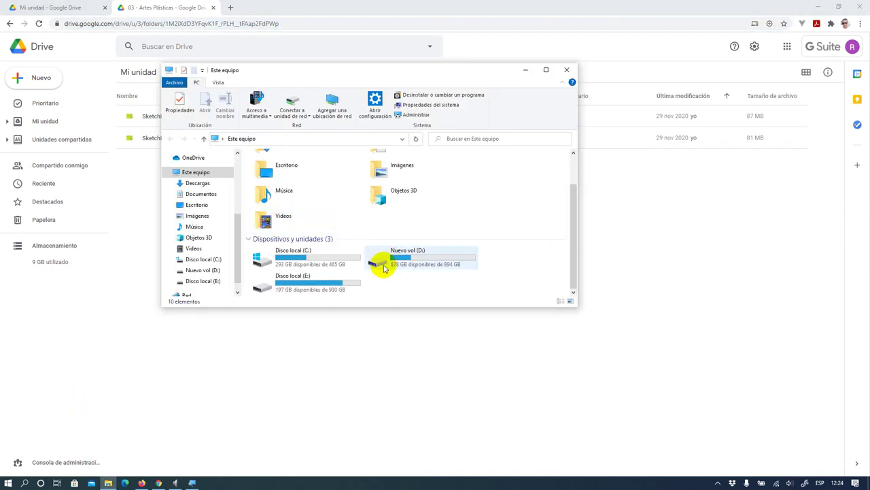
left_click(330, 281)
double_click(330, 280)
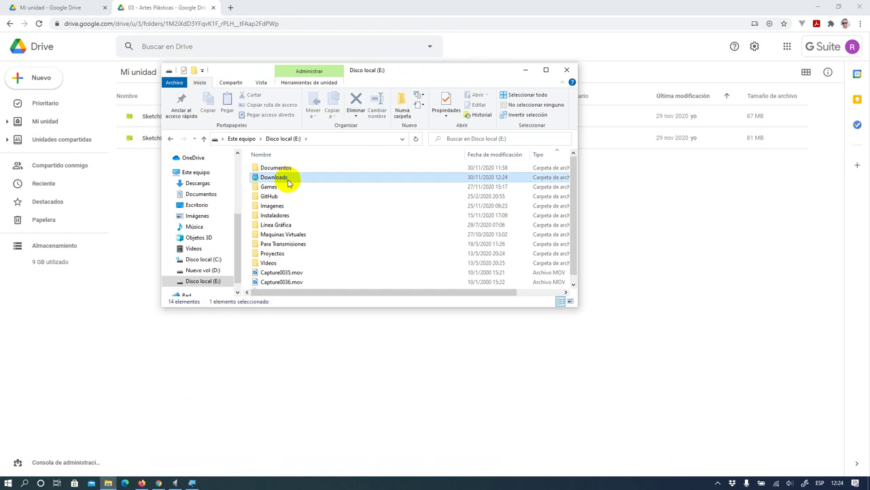
double_click(286, 178)
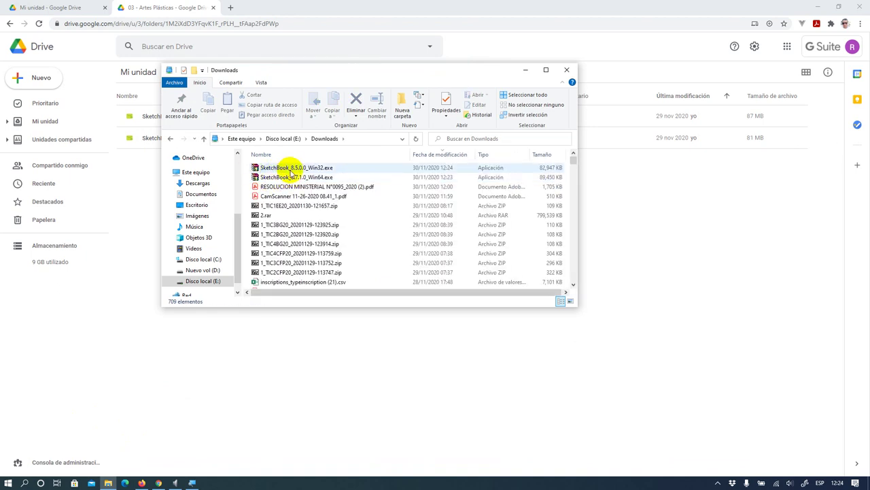
left_click(292, 176)
- Check the SketchBook_8.5.0.0_Win32.exe download in Firefox and minimize the browser
left_click(143, 483)
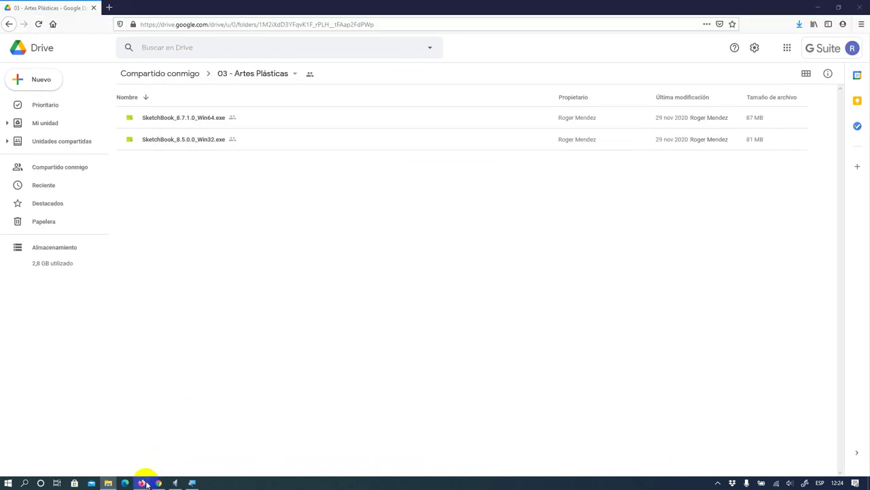
left_click(799, 24)
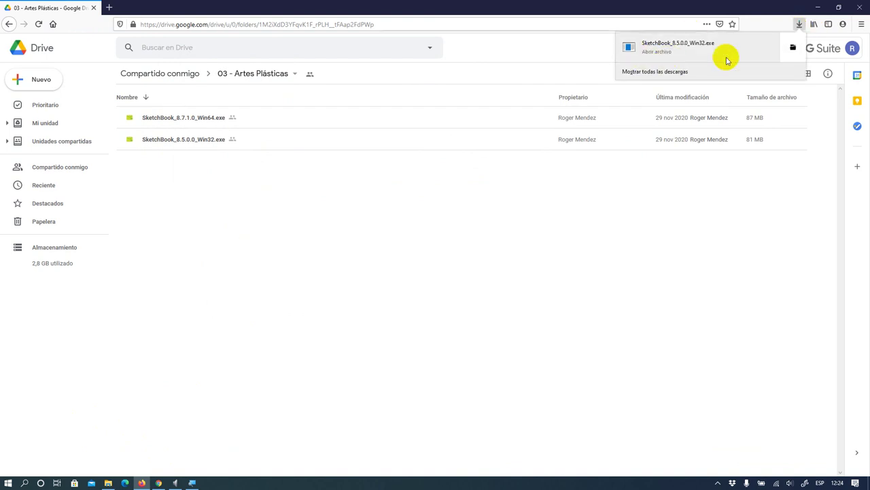
left_click(605, 256)
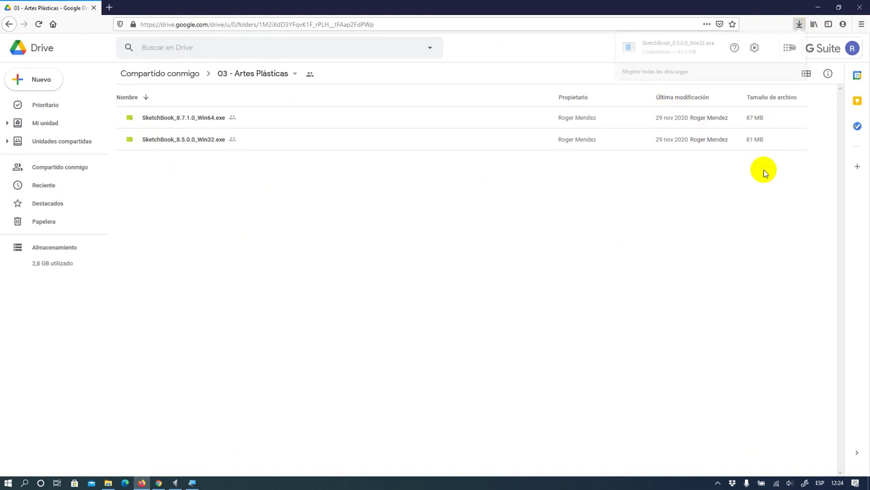
left_click(820, 7)
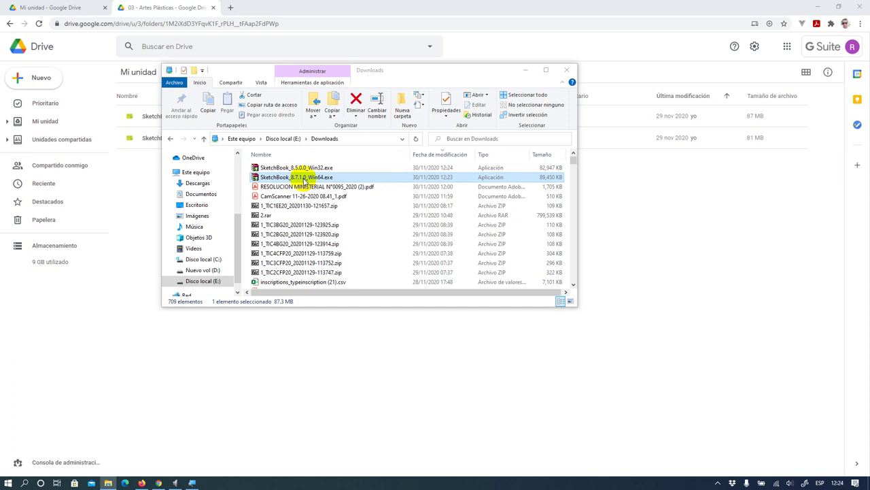
- Minimize the Downloads folder window and move the SketchBook installation wizard aside
left_click(529, 71)
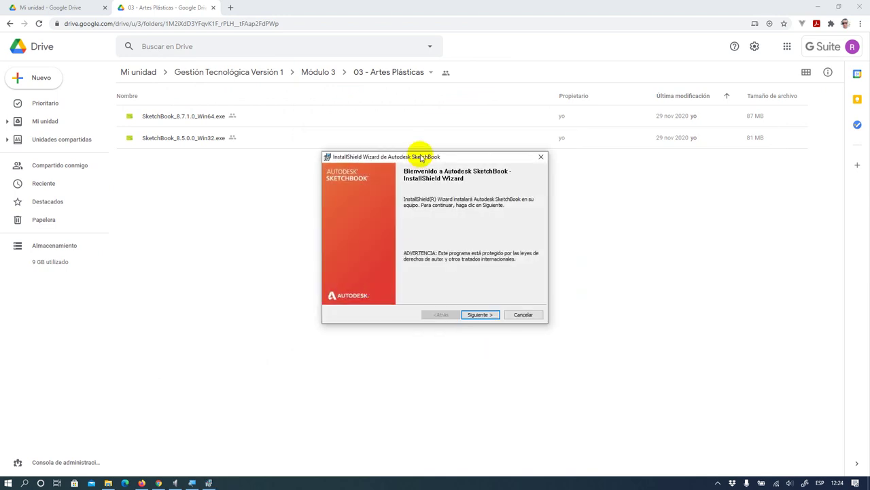
mouse_move(380, 153)
left_mouse_down()
mouse_move(346, 128)
mouse_move(310, 133)
left_mouse_up()
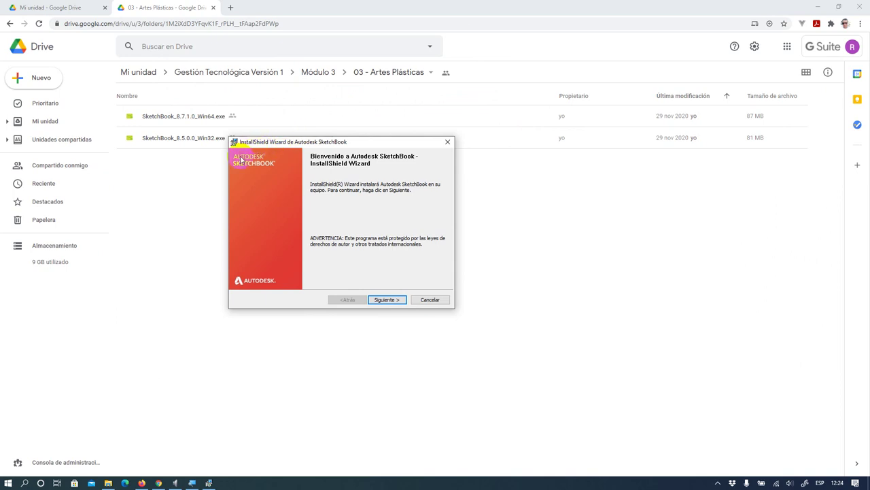
left_click(309, 157)
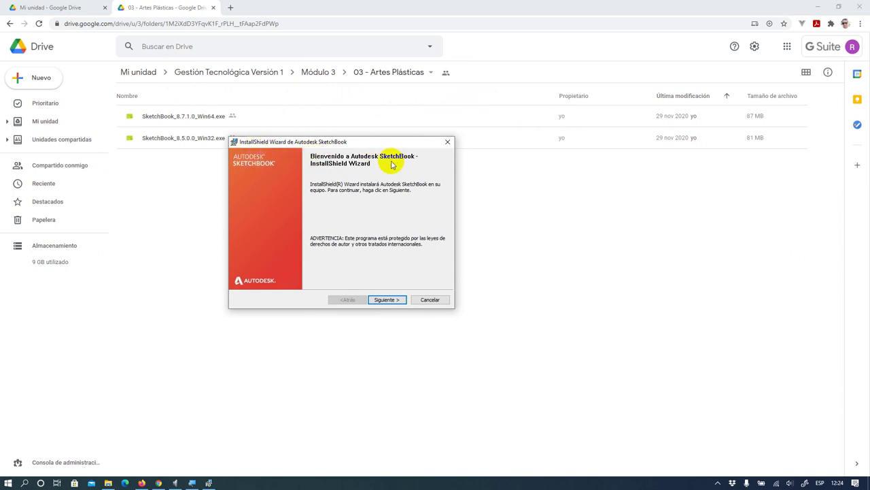
- Install SketchBook in C:\Program Files\Autodesk\SketchBook\ with quick-launch and desktop shortcuts and only the .TIF/.TIFF file association
left_click(386, 299)
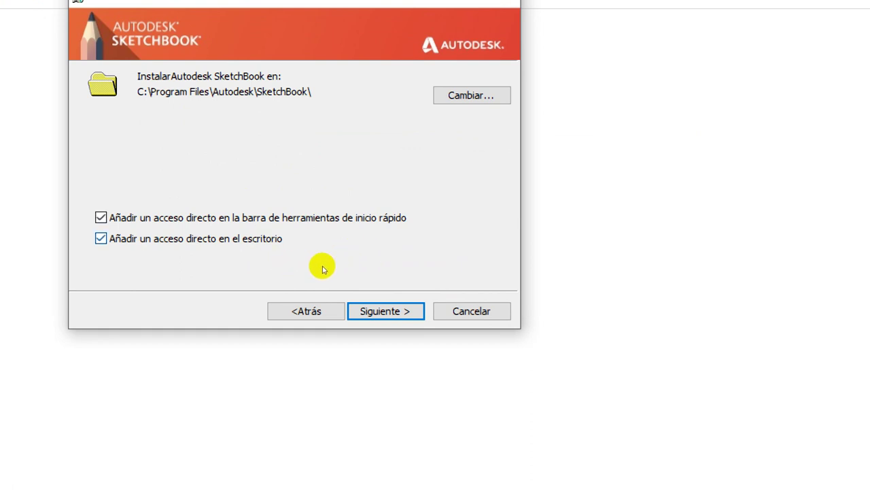
left_click(400, 308)
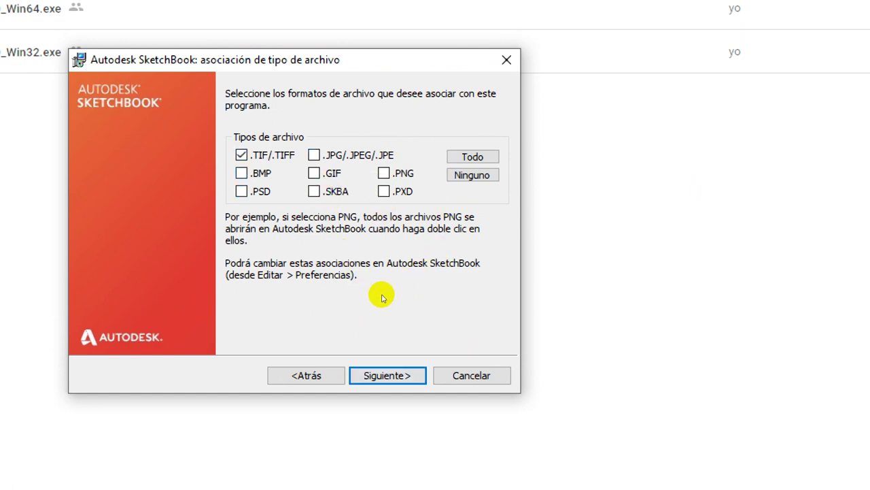
key("Return")
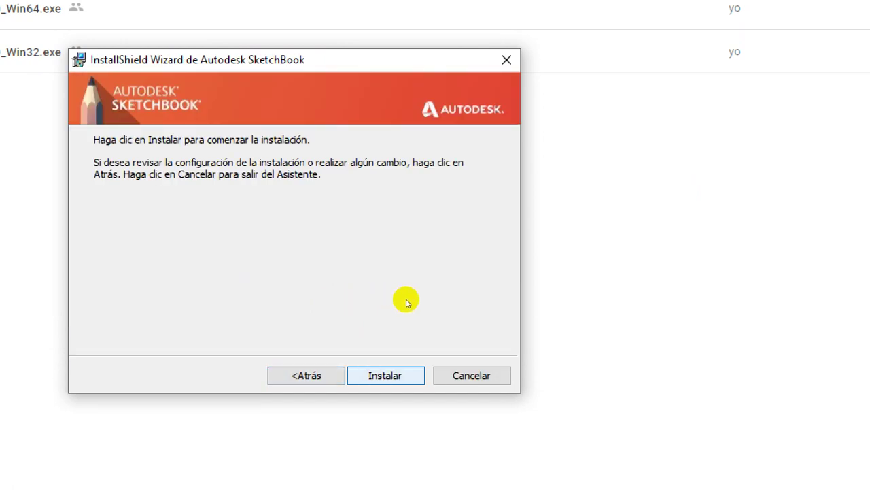
key("Return")
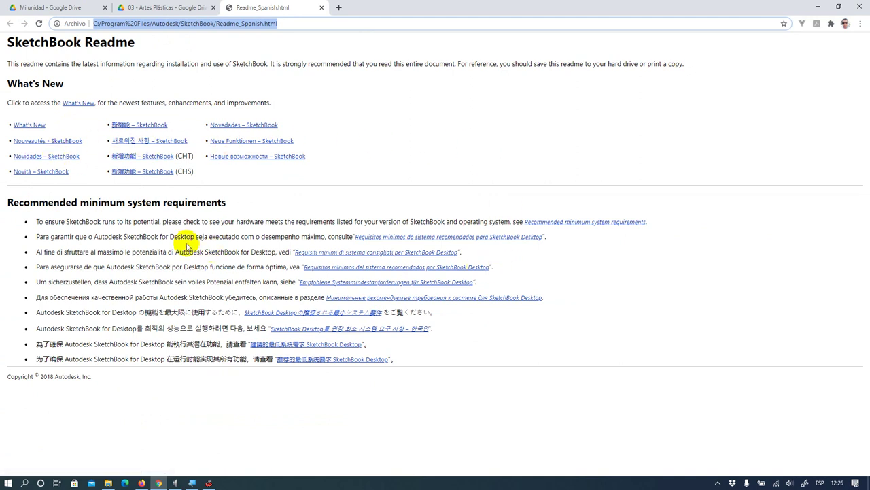
- Close the SketchBook readme page, minimize Chrome and finish the Autodesk installer
left_click(322, 7)
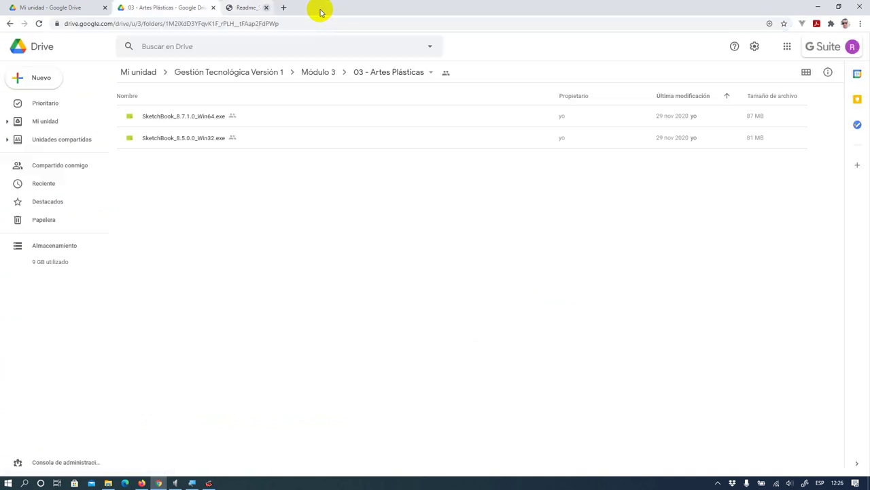
left_click(818, 10)
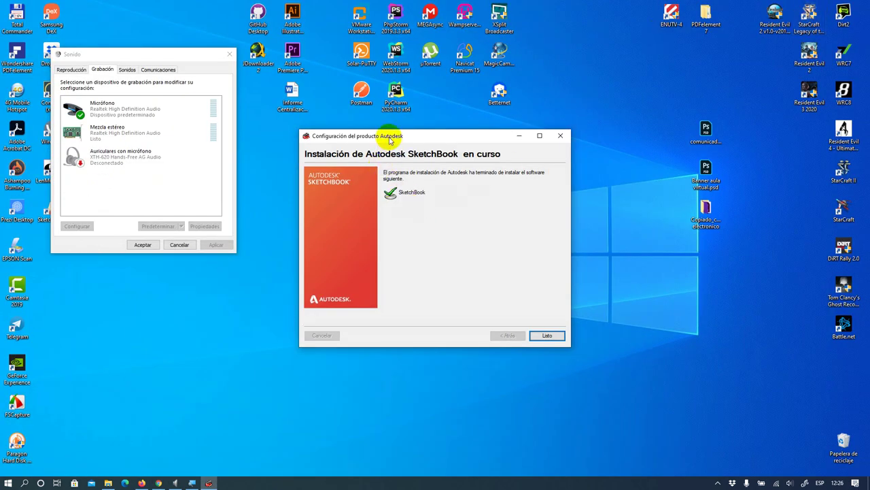
left_click_drag(391, 140, 358, 134)
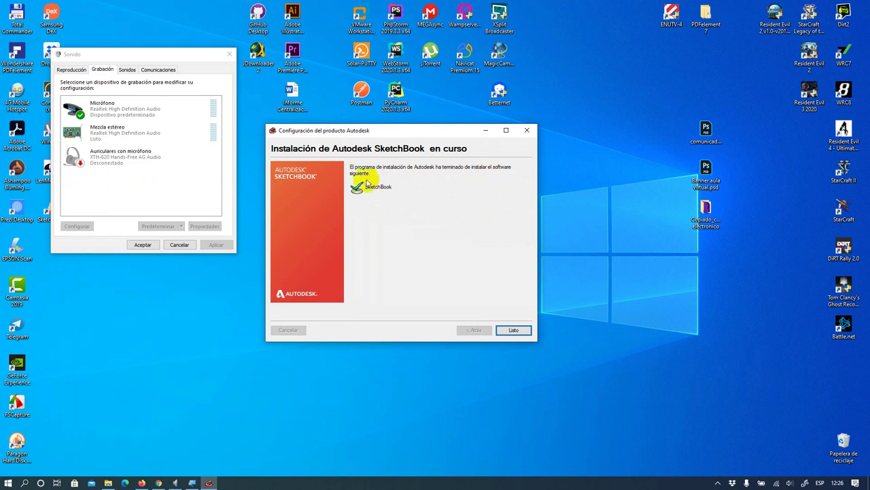
left_click(515, 330)
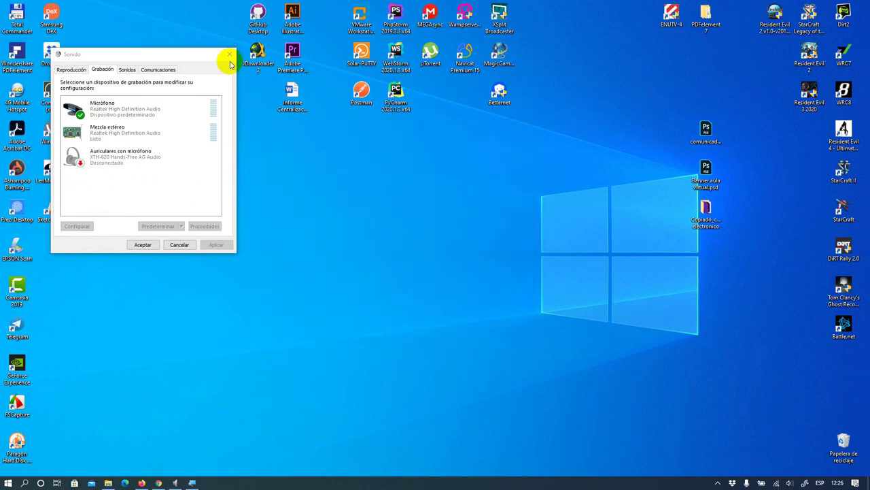
- Close the Sound settings window and move the SketchBook desktop shortcut one column away from the other icons
left_click(230, 54)
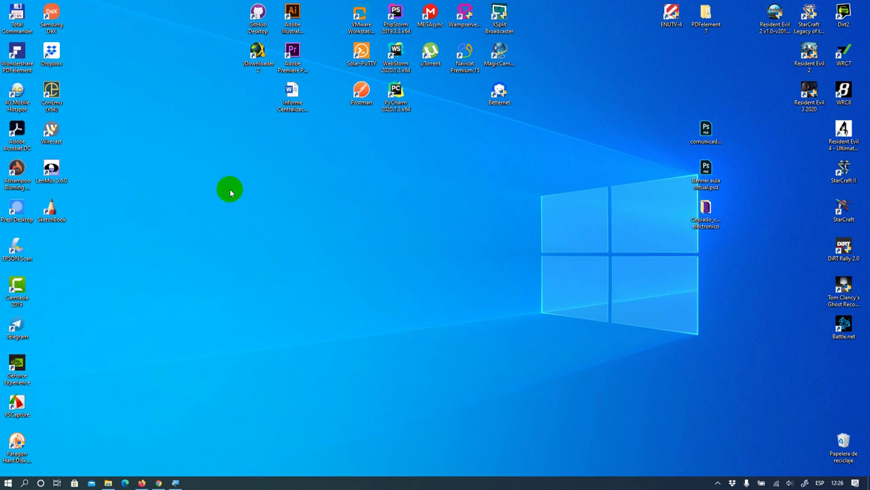
left_click_drag(58, 218, 177, 241)
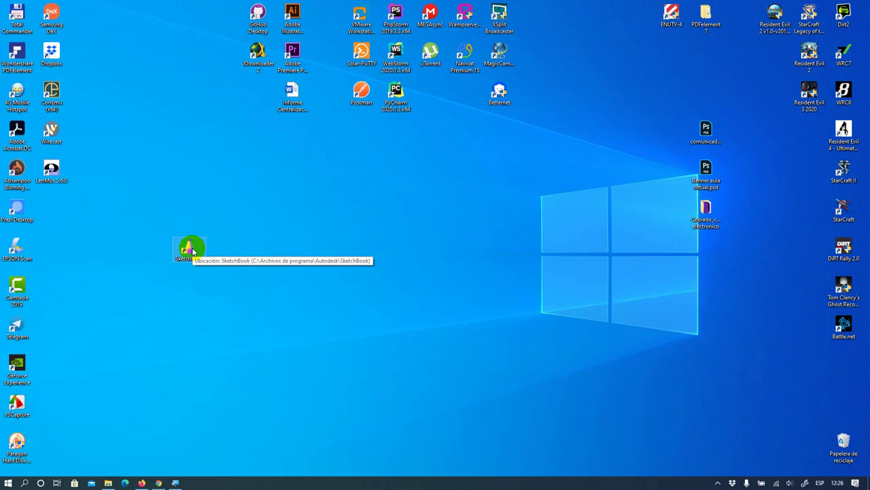
left_click_drag(192, 251, 85, 216)
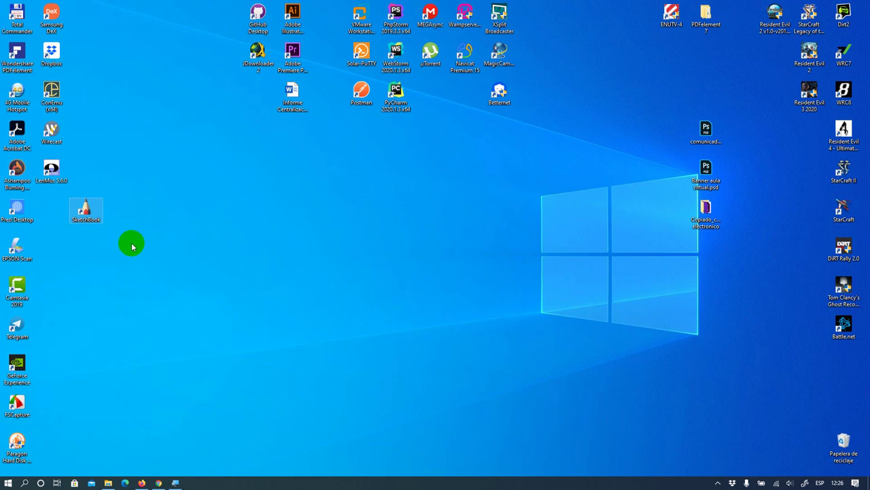
- Examine the list of installed Windows applications for the Autodesk SketchBook folder and expand it to see its shortcut
left_click(7, 482)
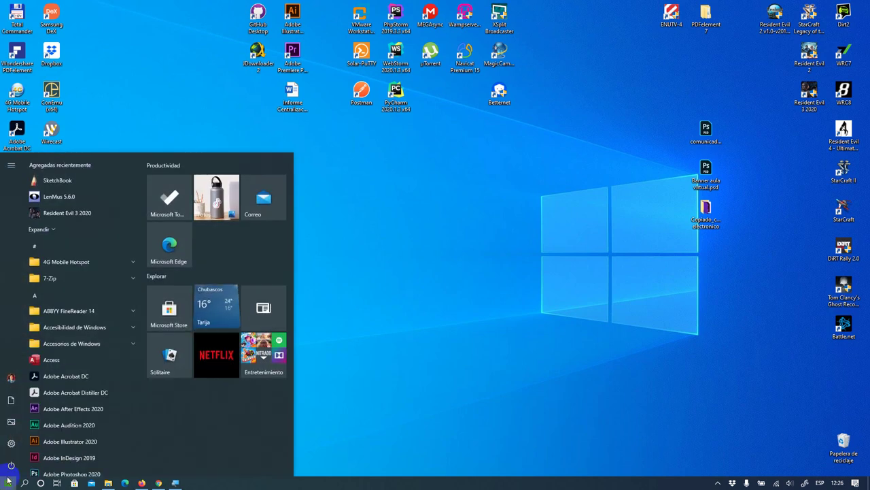
scroll(97, 306, "up", 1)
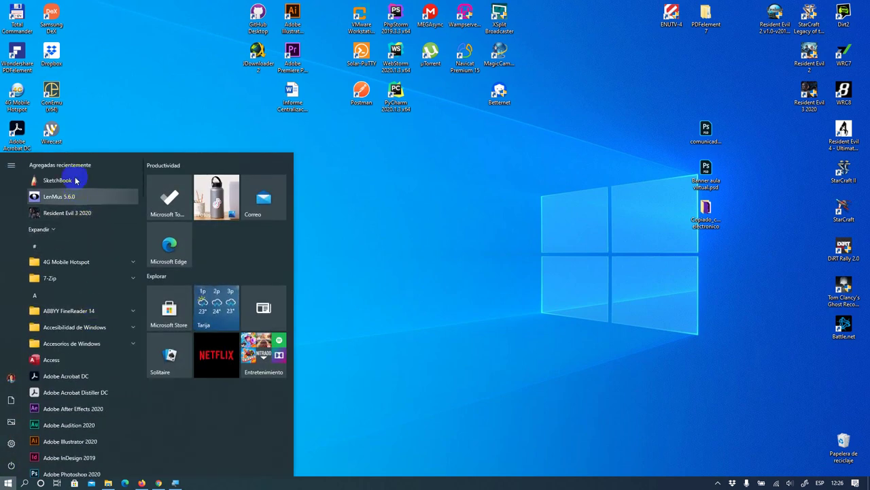
scroll(79, 331, "down", 3)
scroll(81, 320, "down", 15)
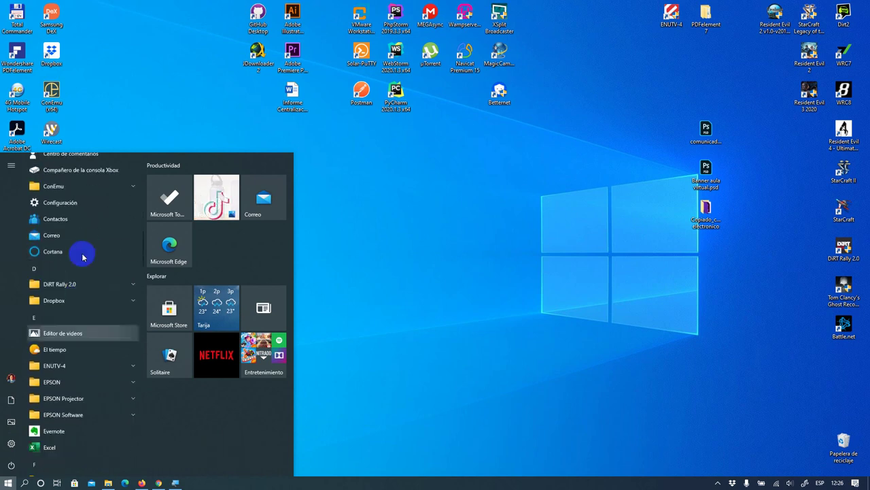
scroll(89, 265, "down", 15)
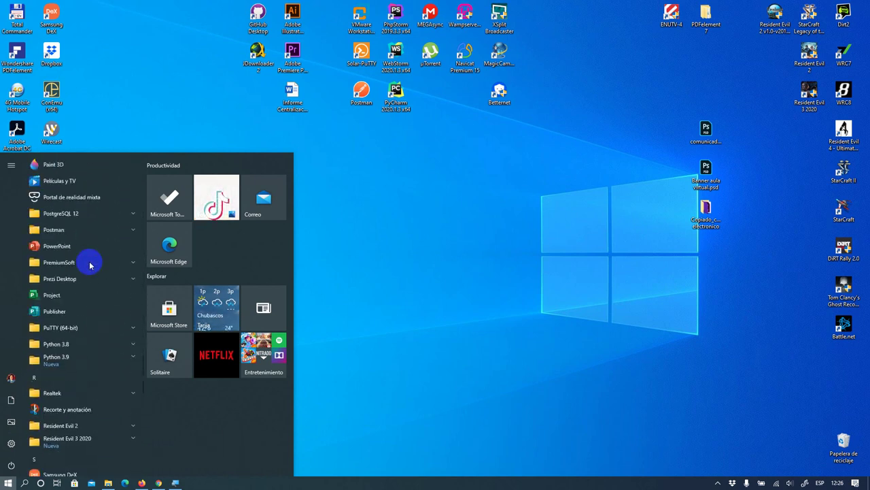
scroll(89, 265, "up", 6)
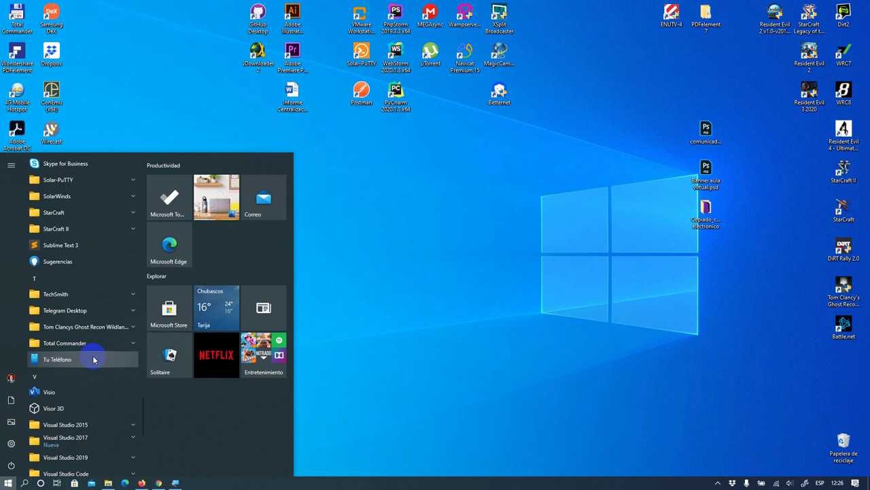
scroll(95, 340, "up", 2)
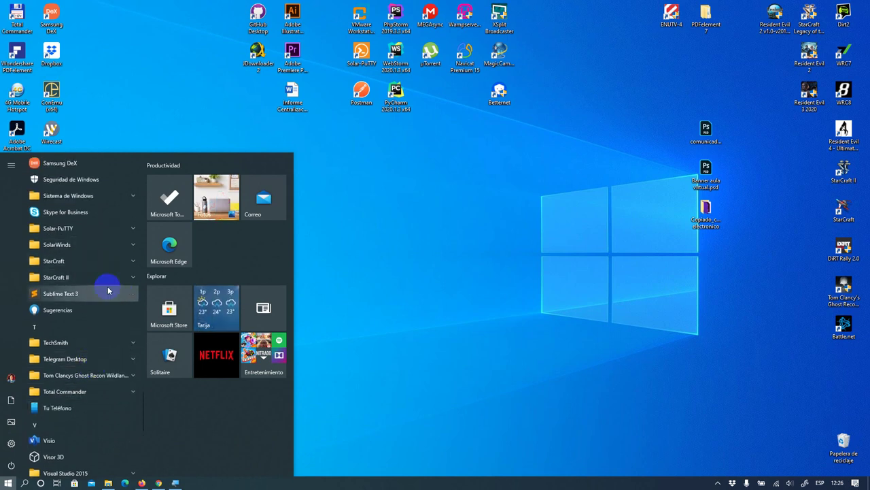
scroll(106, 286, "up", 2)
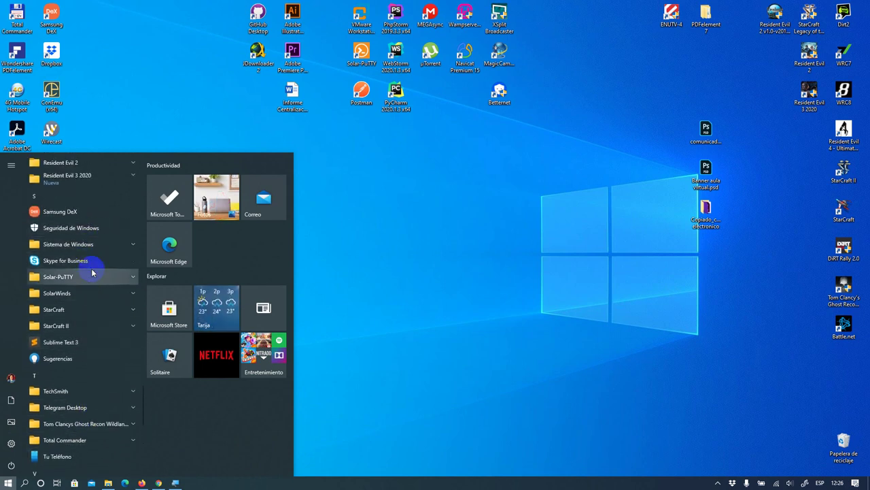
scroll(92, 272, "up", 10)
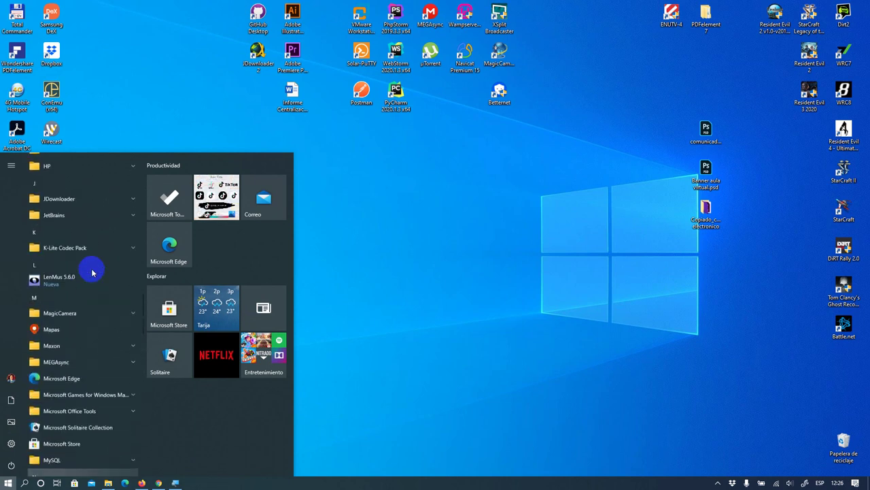
scroll(92, 272, "up", 15)
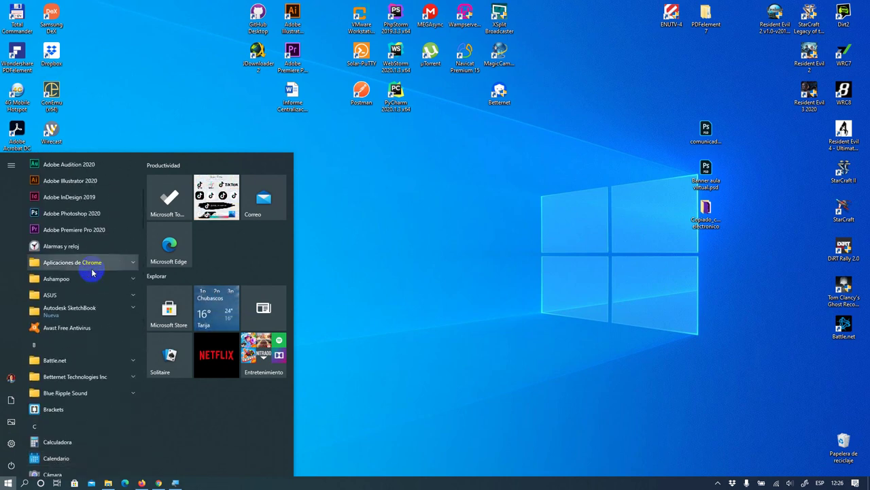
scroll(93, 273, "up", 4)
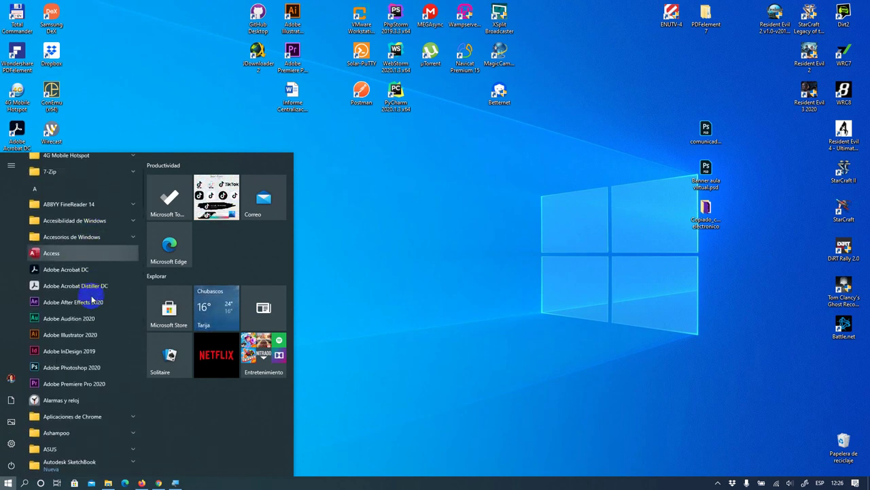
scroll(92, 300, "down", 1)
scroll(92, 300, "down", 2)
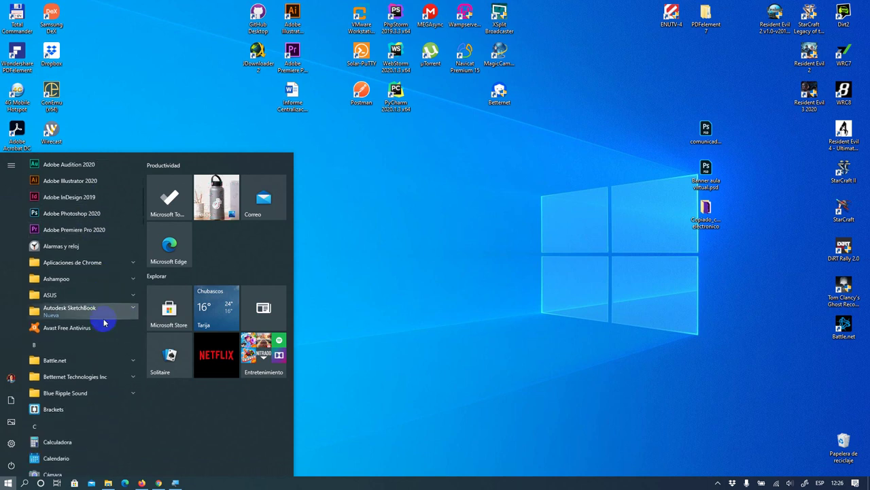
left_click(101, 307)
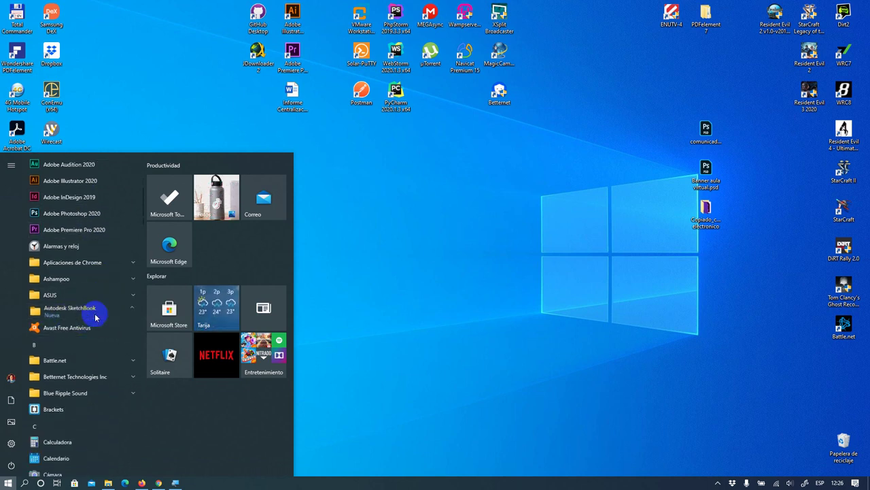
scroll(95, 326, "down", 1)
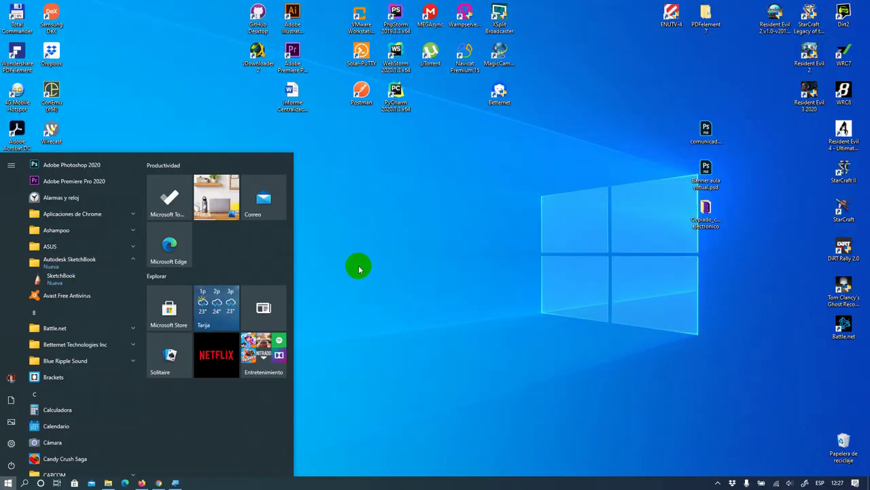
left_click(357, 270)
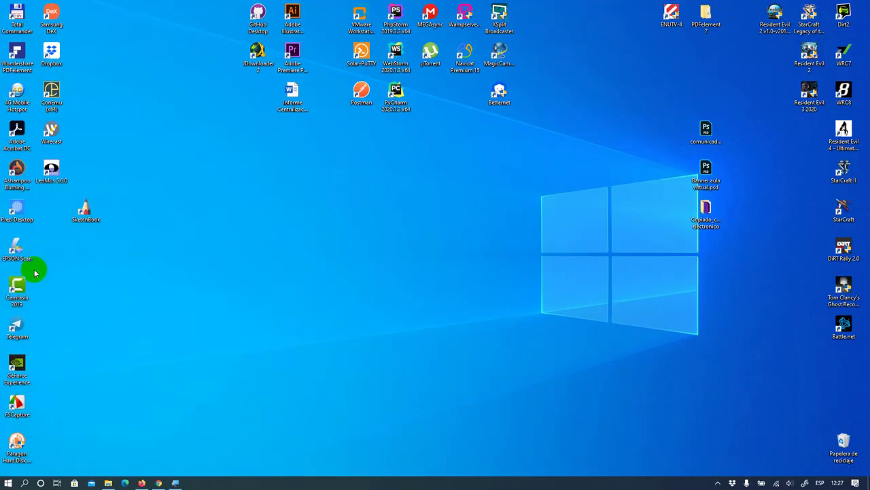
- Launch SketchBook from its desktop shortcut, accept the Analytics notice and dismiss the Quick Tour
left_click(90, 220)
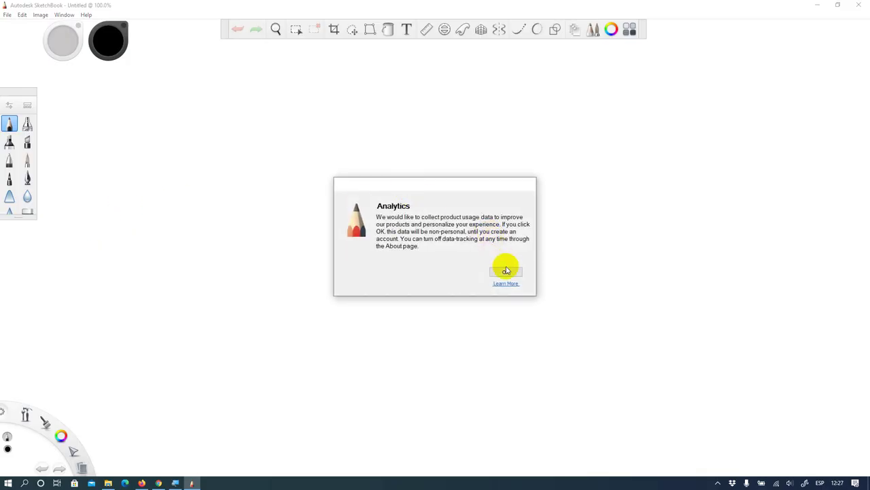
left_click(506, 274)
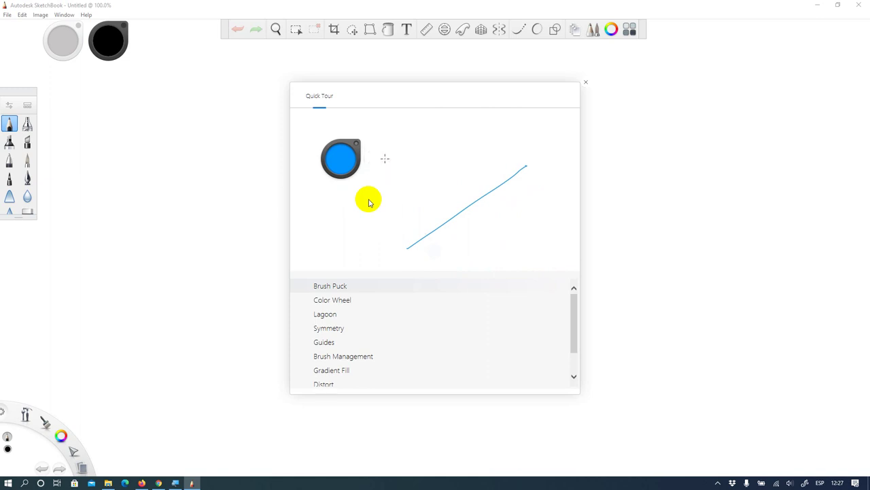
left_click(587, 83)
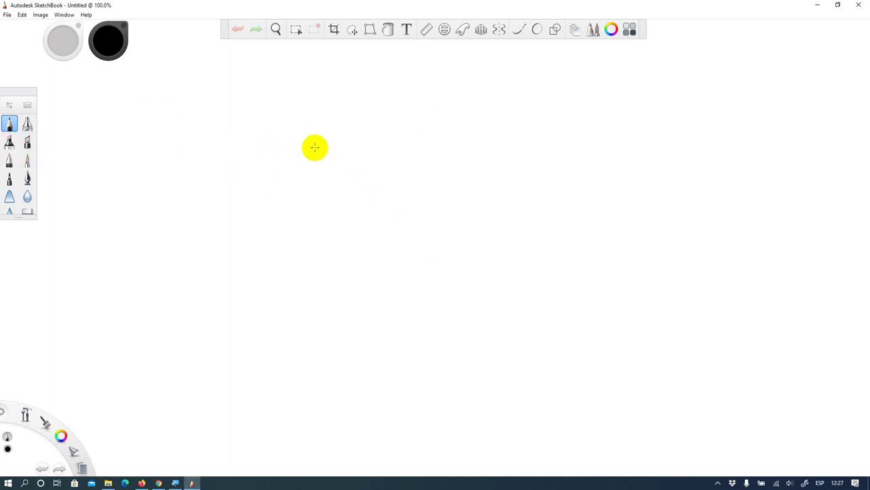
- Draw two converging pencil lines near the canvas centre and smear them with one stroke across their middle
left_click_drag(304, 160, 400, 230)
left_click_drag(438, 170, 404, 277)
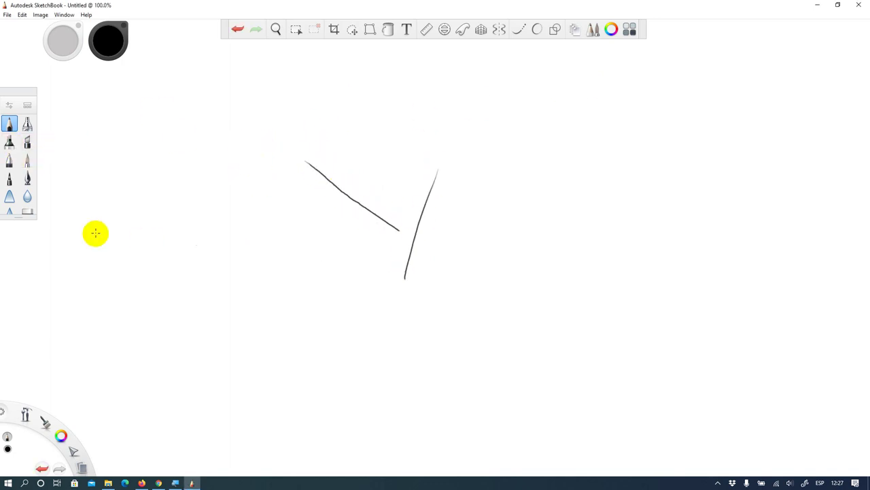
left_click(10, 197)
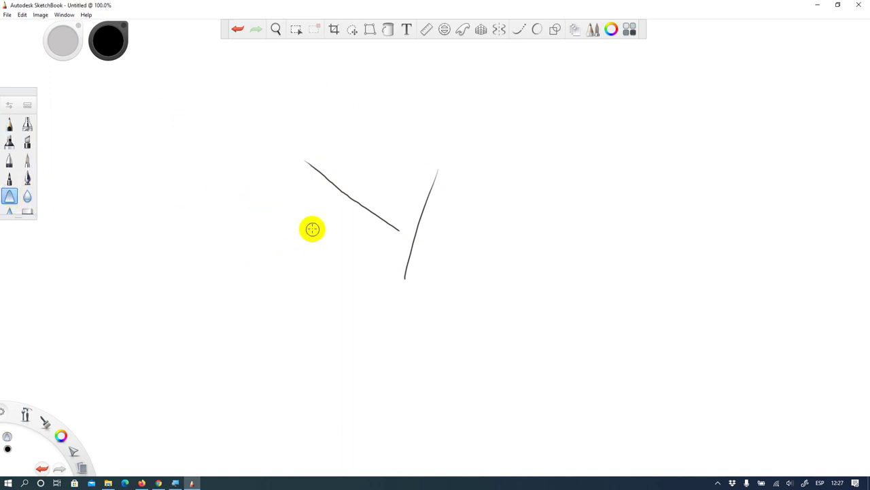
mouse_move(340, 216)
left_mouse_down()
mouse_move(349, 195)
mouse_move(385, 236)
mouse_move(377, 216)
mouse_move(392, 247)
mouse_move(409, 216)
mouse_move(427, 244)
left_mouse_up()
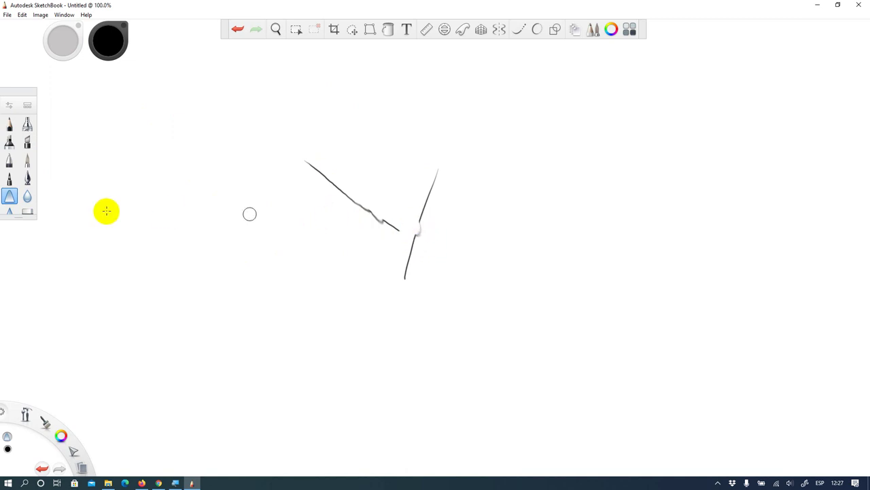
- Paint two thick soft-edged diagonal strokes beside the pencil lines and one shorter hard-edged black stroke with a different brush
left_click(10, 142)
left_click_drag(242, 141, 311, 221)
left_click_drag(342, 140, 389, 204)
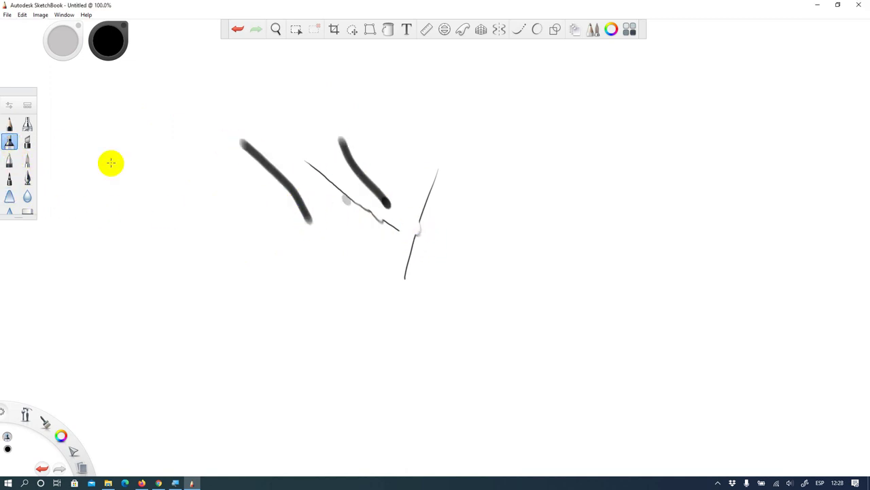
left_click(27, 141)
left_click_drag(246, 198, 280, 253)
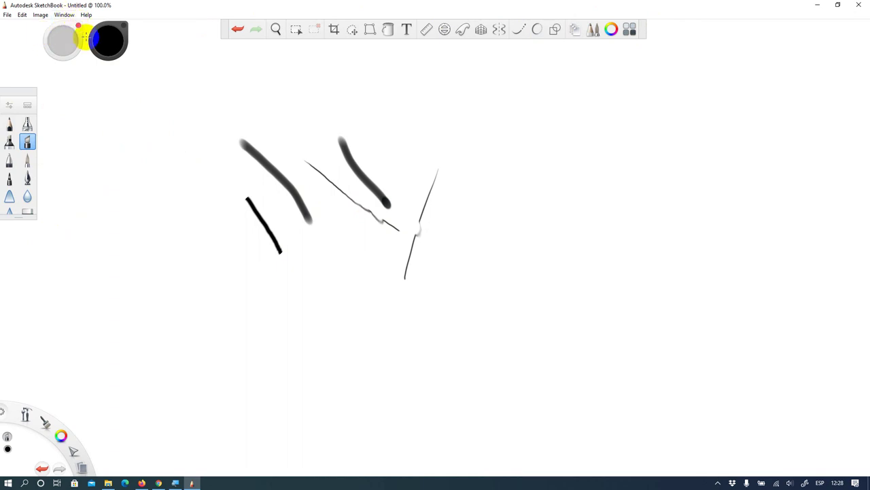
left_click(8, 15)
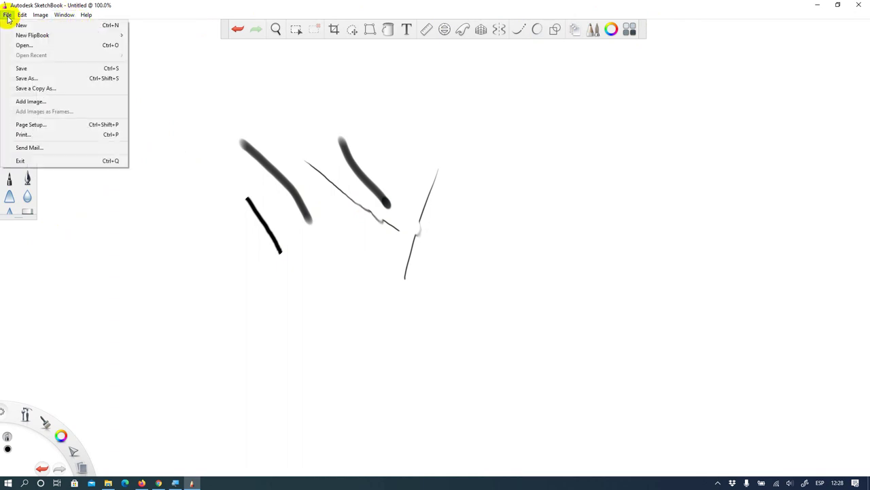
mouse_move(21, 19)
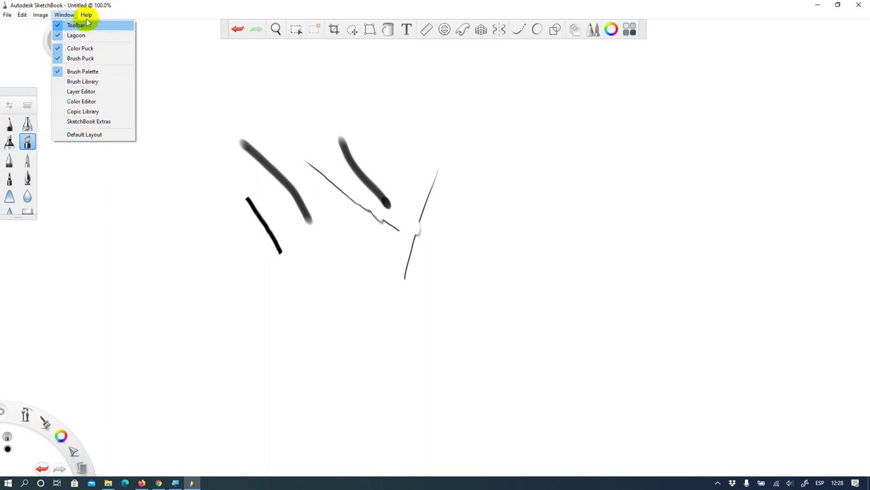
mouse_move(87, 19)
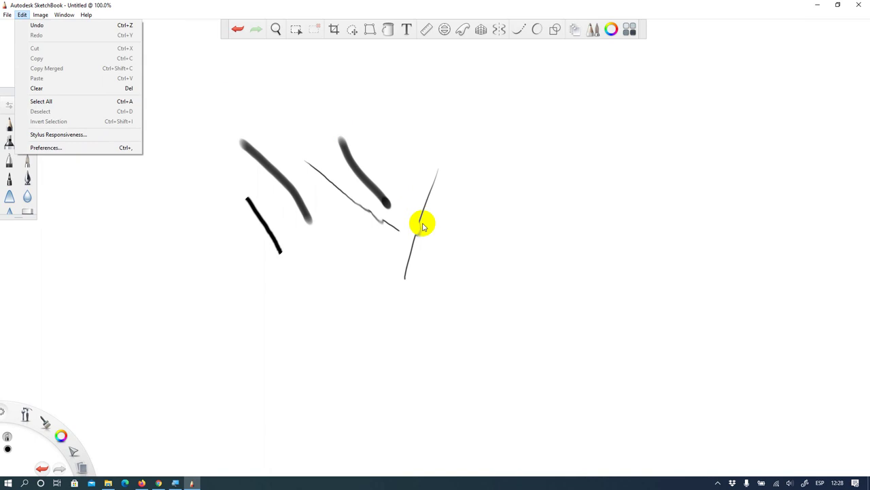
left_click(398, 221)
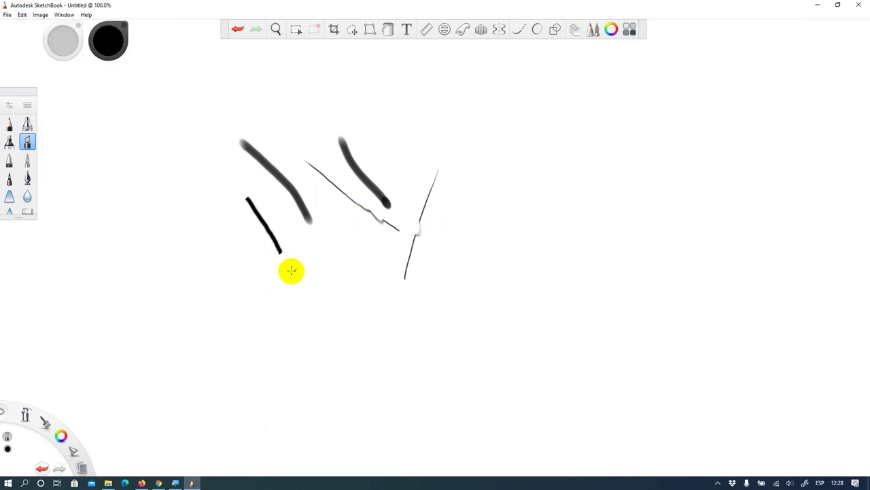